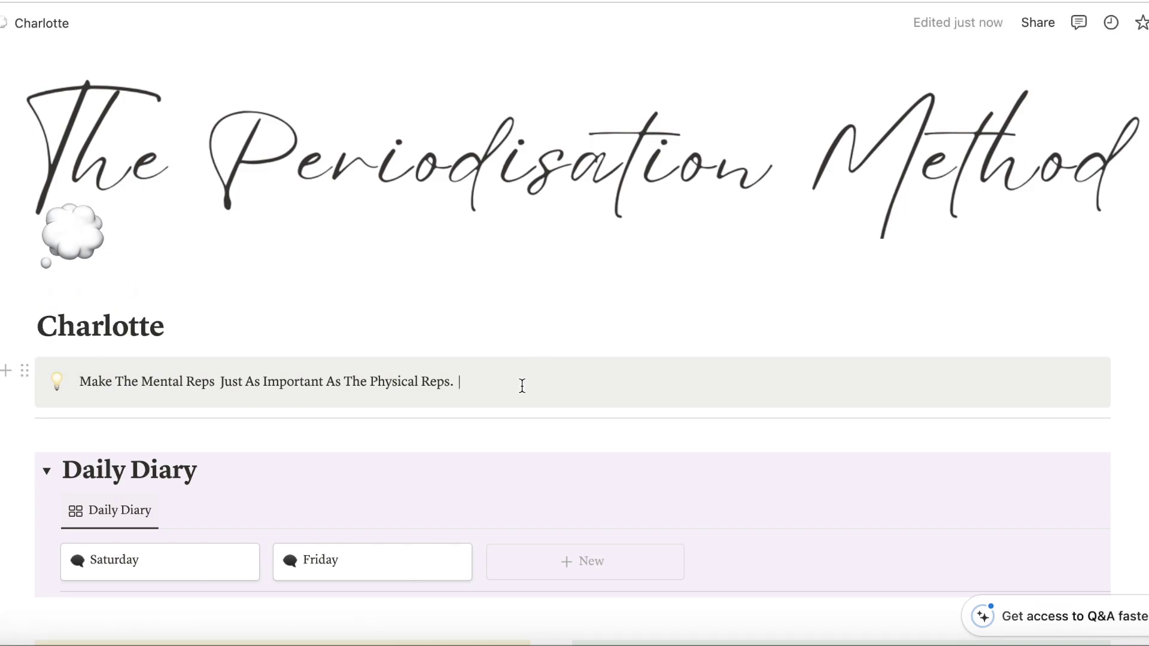
- Title the page Charlotte, then add a tomorrow 9am reminder to the quote callout and delete it
{"action": "type", "text": "/remin"}
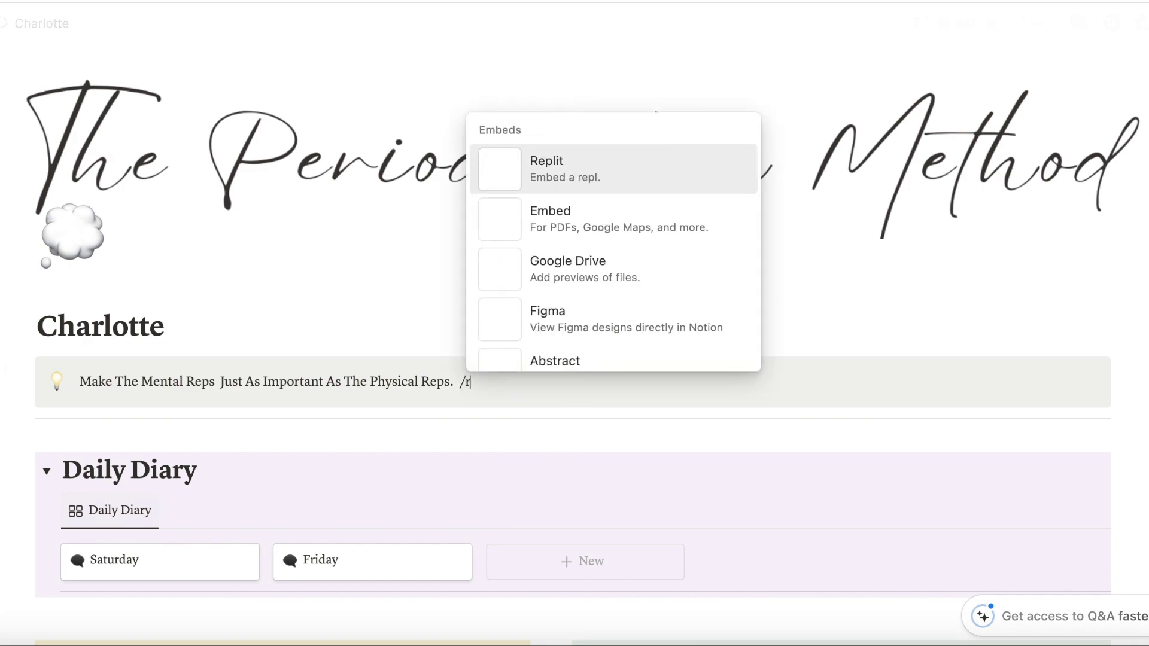
{"action": "left_click", "coordinate": [581, 348]}
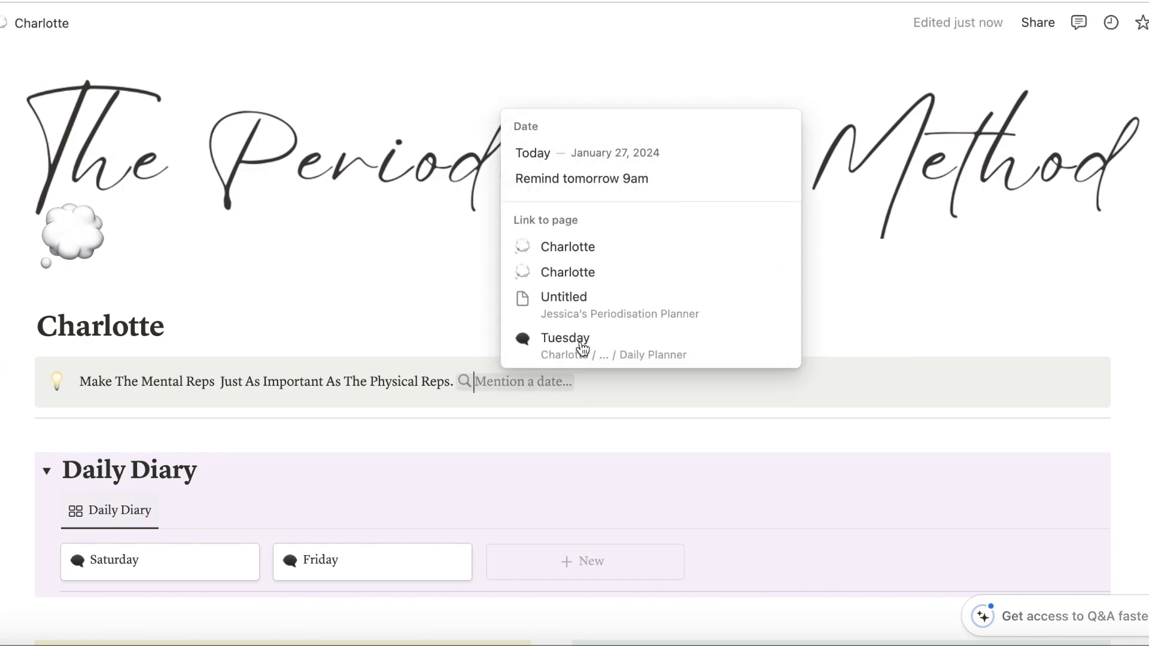
{"action": "left_click", "coordinate": [633, 183]}
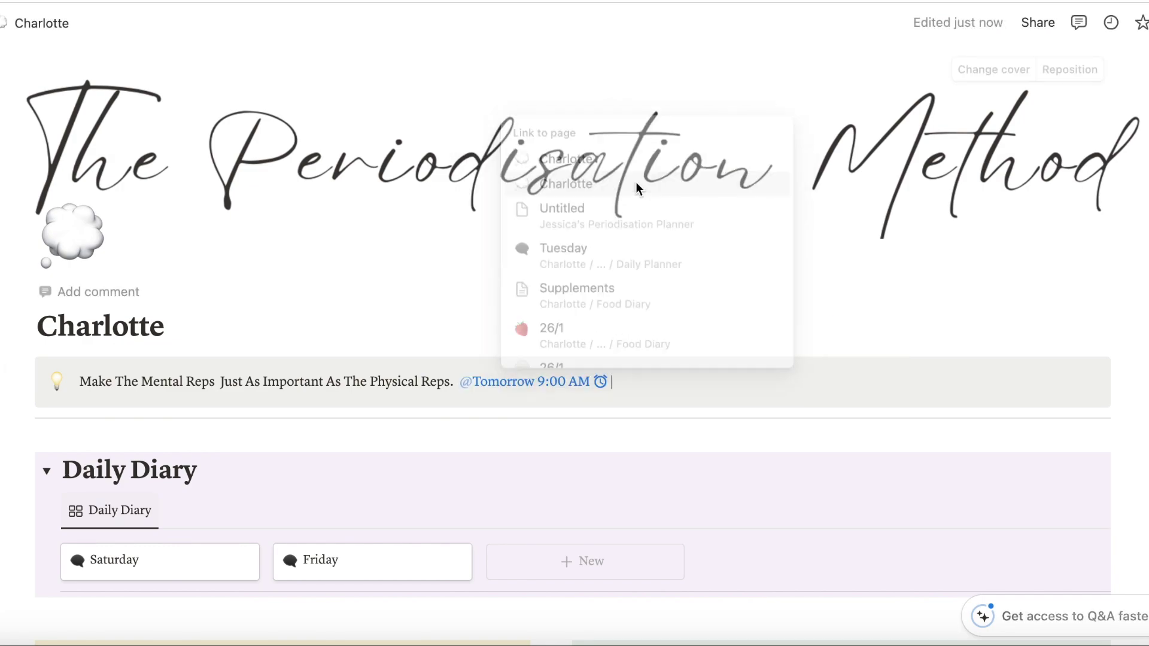
{"action": "left_click", "coordinate": [561, 395]}
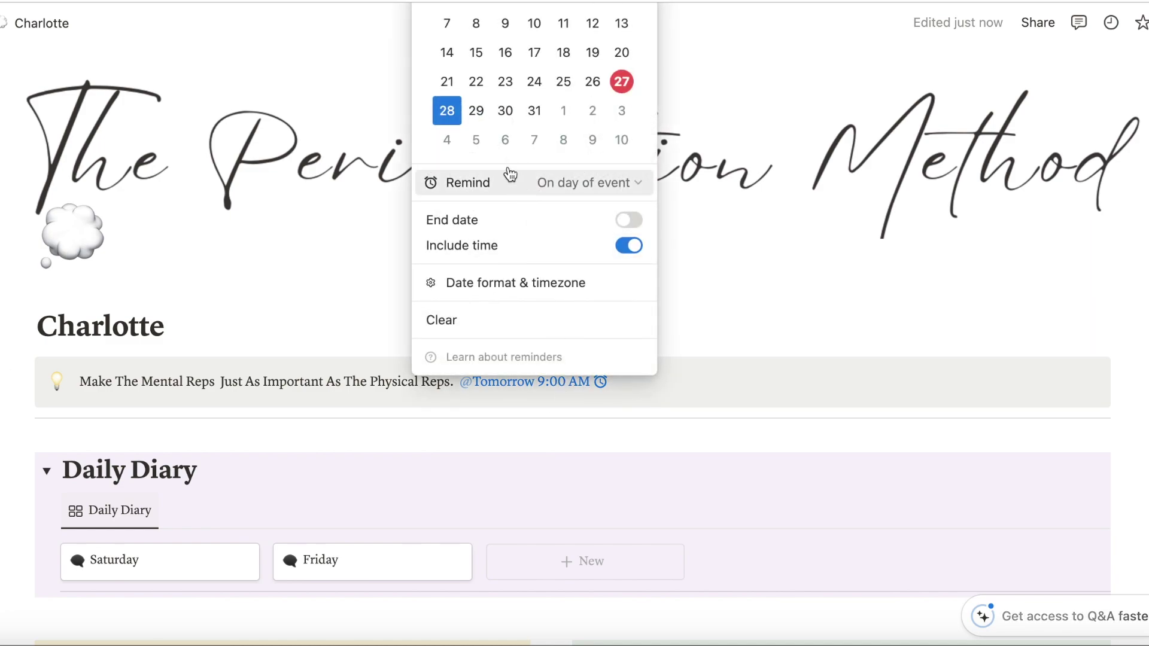
{"action": "left_click", "coordinate": [672, 387]}
{"action": "key", "text": "BackSpace"}
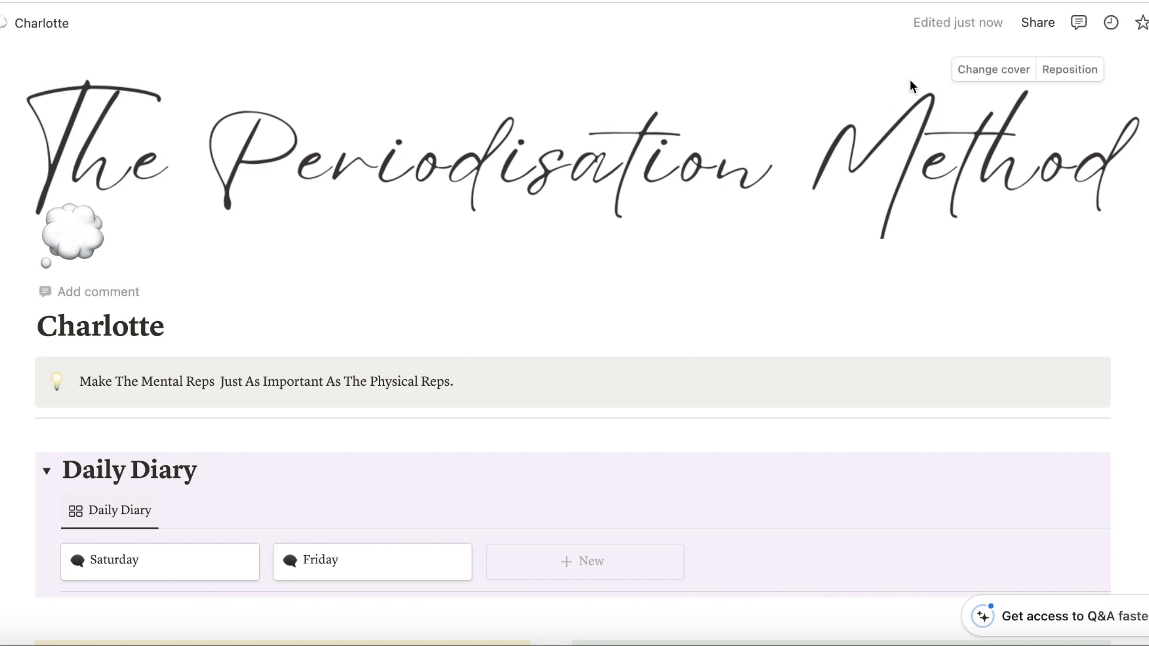
{"action": "left_click", "coordinate": [970, 71]}
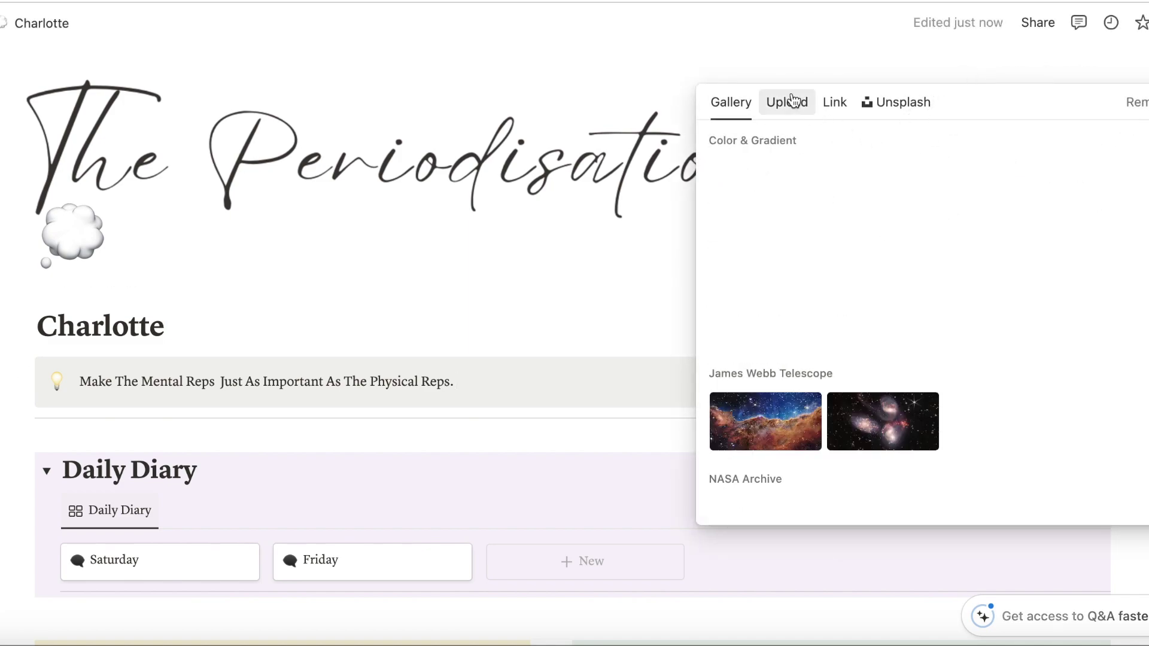
{"action": "left_click", "coordinate": [789, 101]}
{"action": "left_click", "coordinate": [722, 113]}
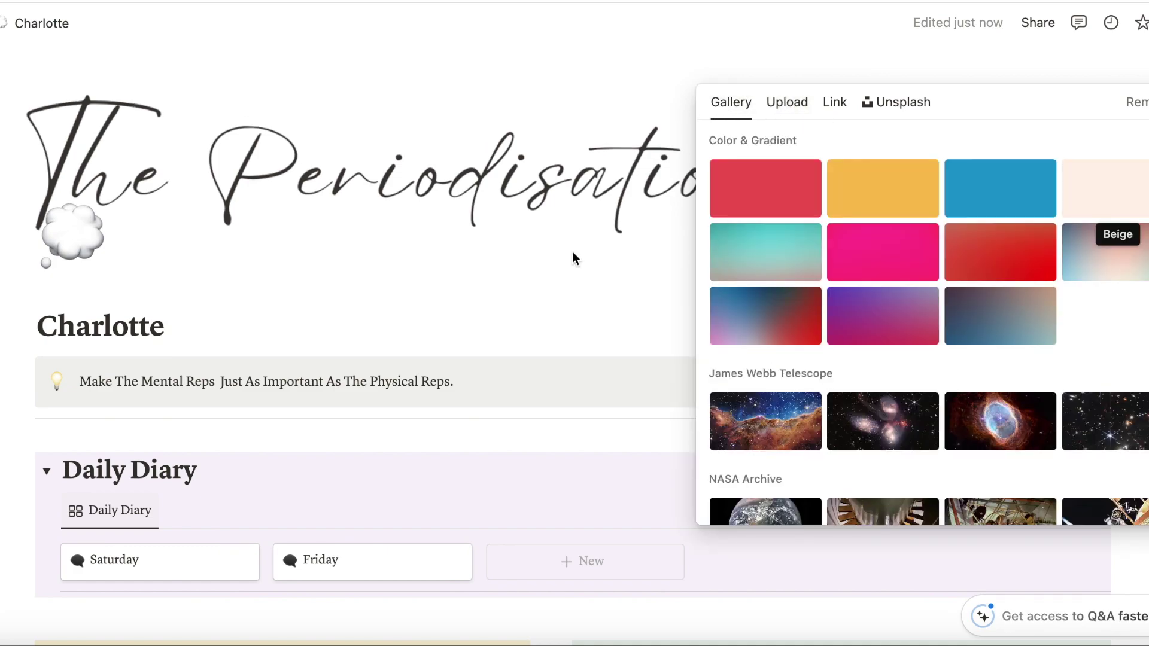
{"action": "left_click", "coordinate": [573, 252]}
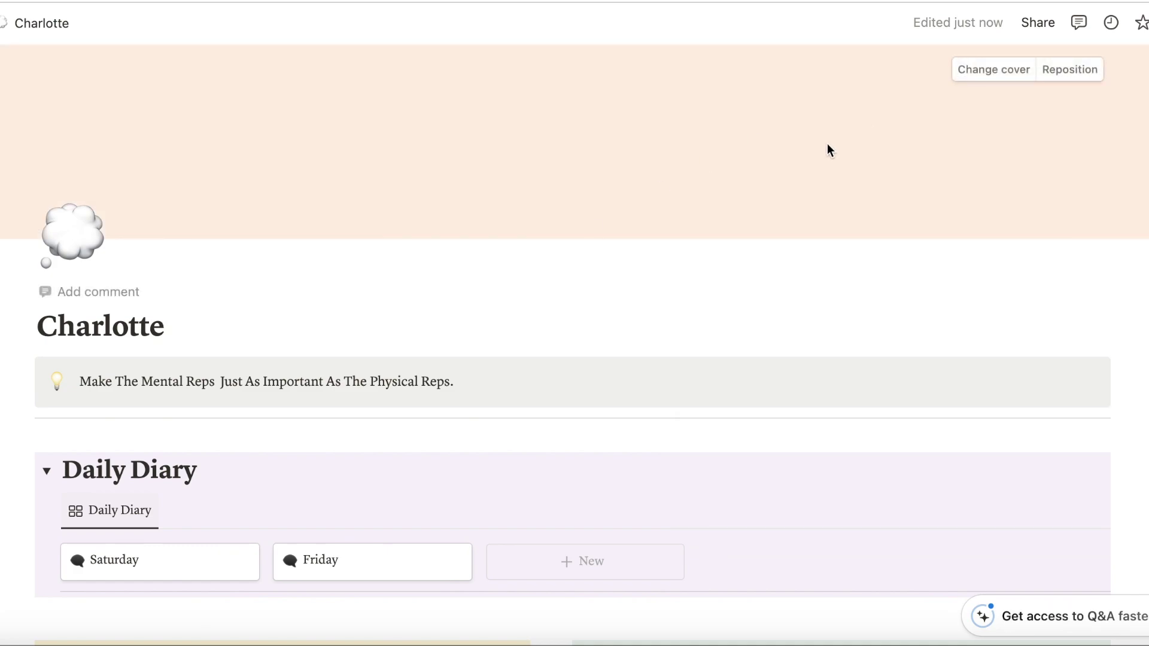
{"action": "left_click", "coordinate": [990, 81]}
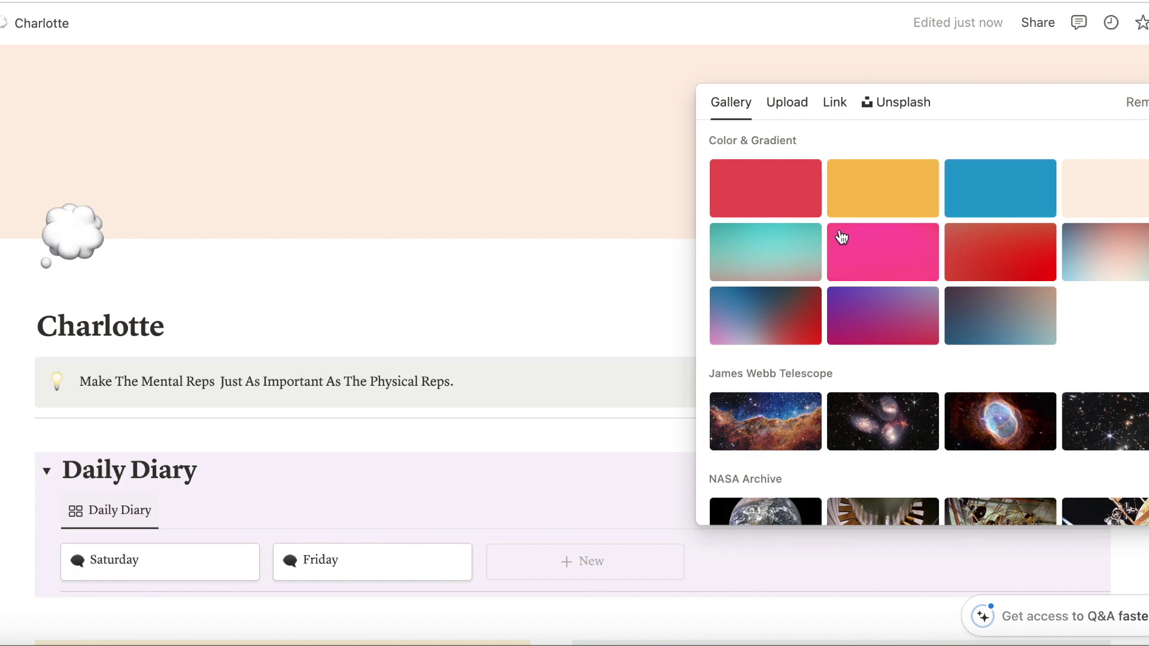
{"action": "key", "text": "super+z"}
{"action": "left_click", "coordinate": [628, 280]}
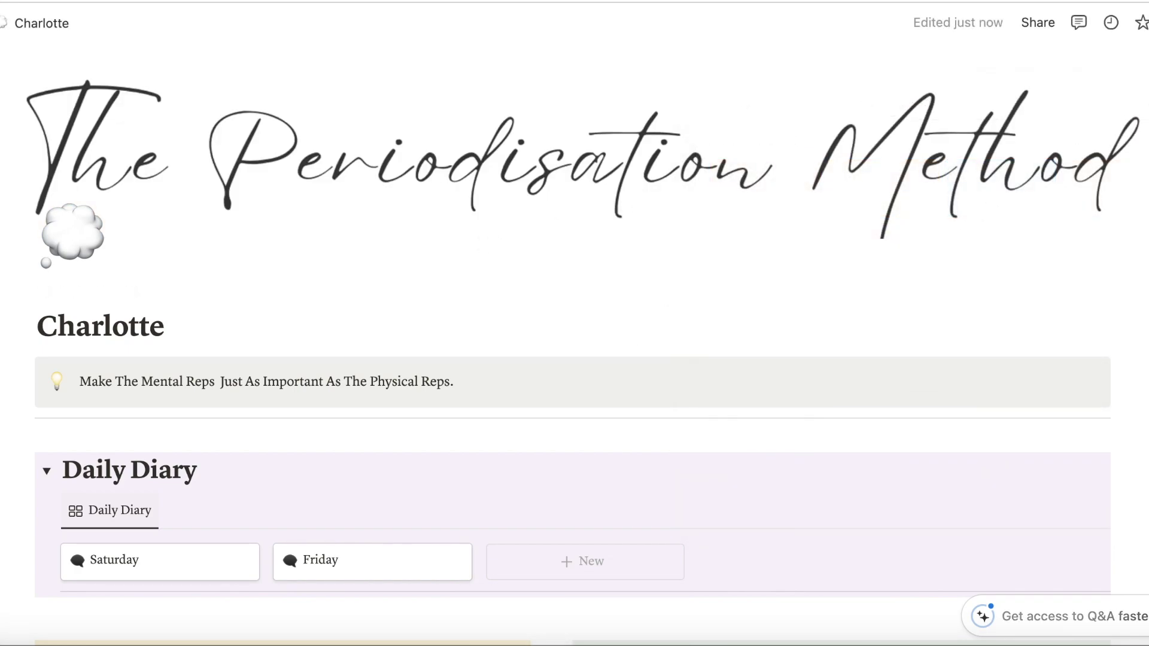
{"action": "left_click", "coordinate": [1146, 22]}
{"action": "scroll", "coordinate": [1098, 392], "scroll_direction": "down", "scroll_amount": 3}
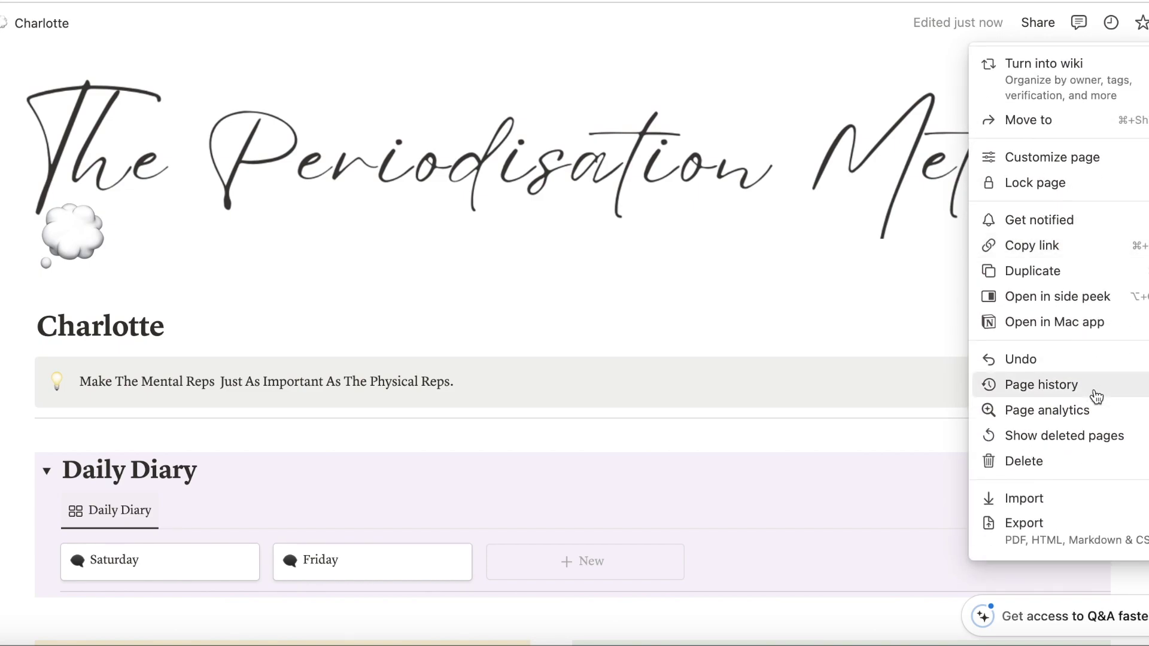
{"action": "left_click", "coordinate": [954, 439]}
{"action": "scroll", "coordinate": [629, 282], "scroll_direction": "down", "scroll_amount": 6}
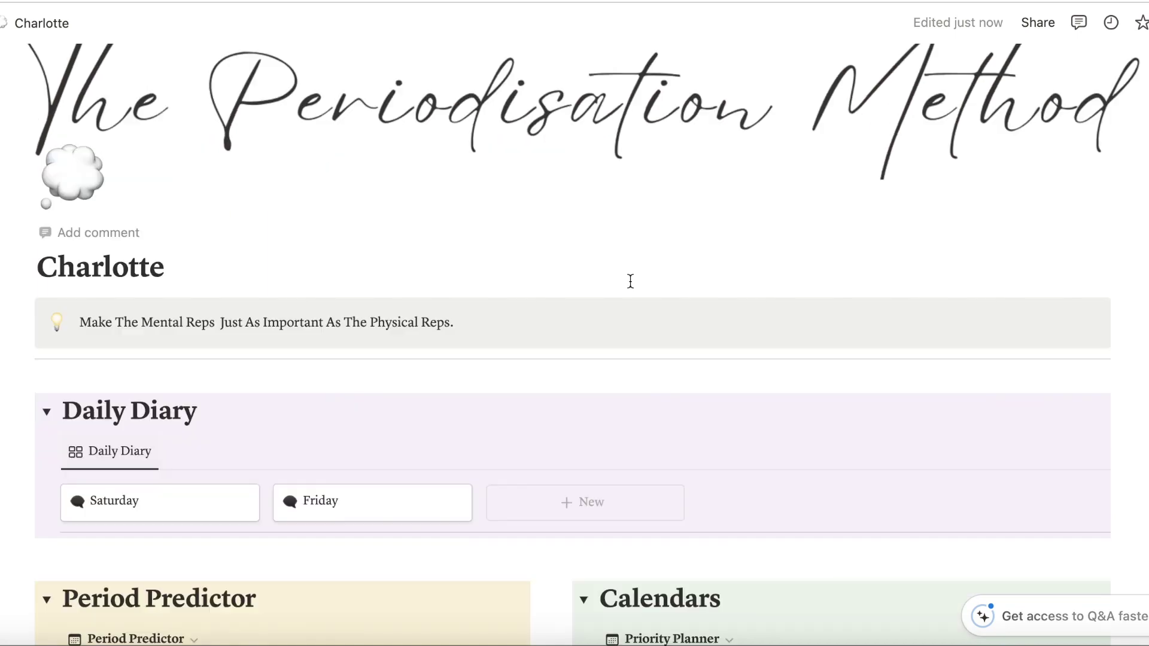
{"action": "scroll", "coordinate": [630, 282], "scroll_direction": "down", "scroll_amount": 1}
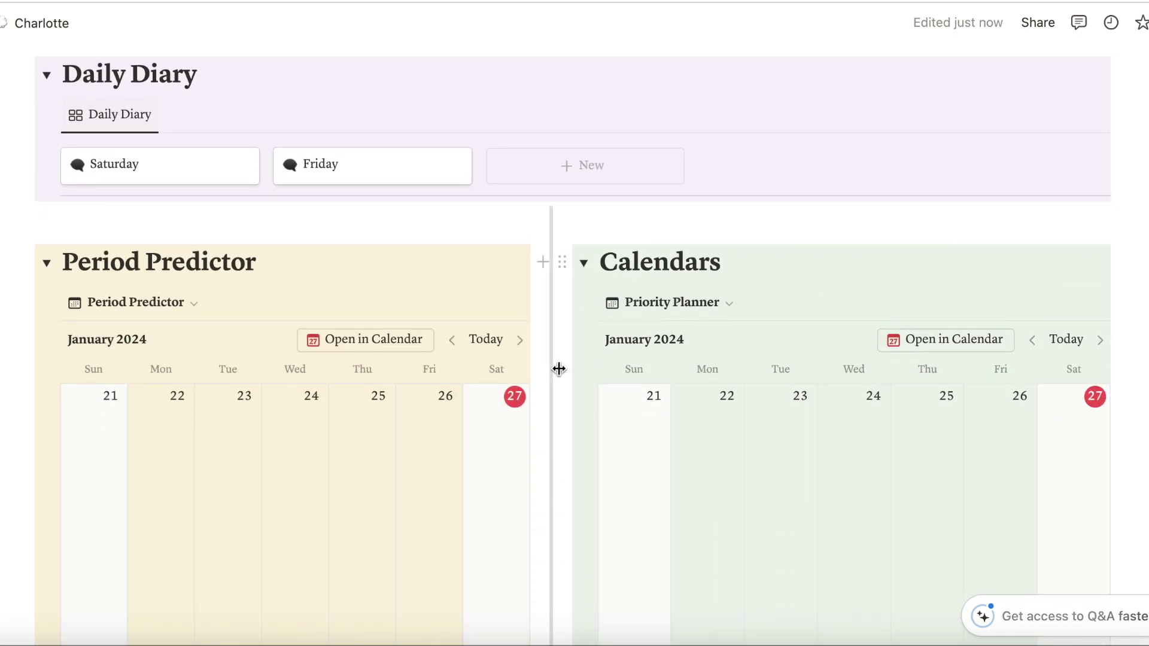
{"action": "mouse_move", "coordinate": [24, 262]}
{"action": "left_mouse_down"}
{"action": "mouse_move", "coordinate": [26, 298]}
{"action": "mouse_move", "coordinate": [27, 243]}
{"action": "left_mouse_up"}
{"action": "scroll", "coordinate": [556, 358], "scroll_direction": "down", "scroll_amount": 5}
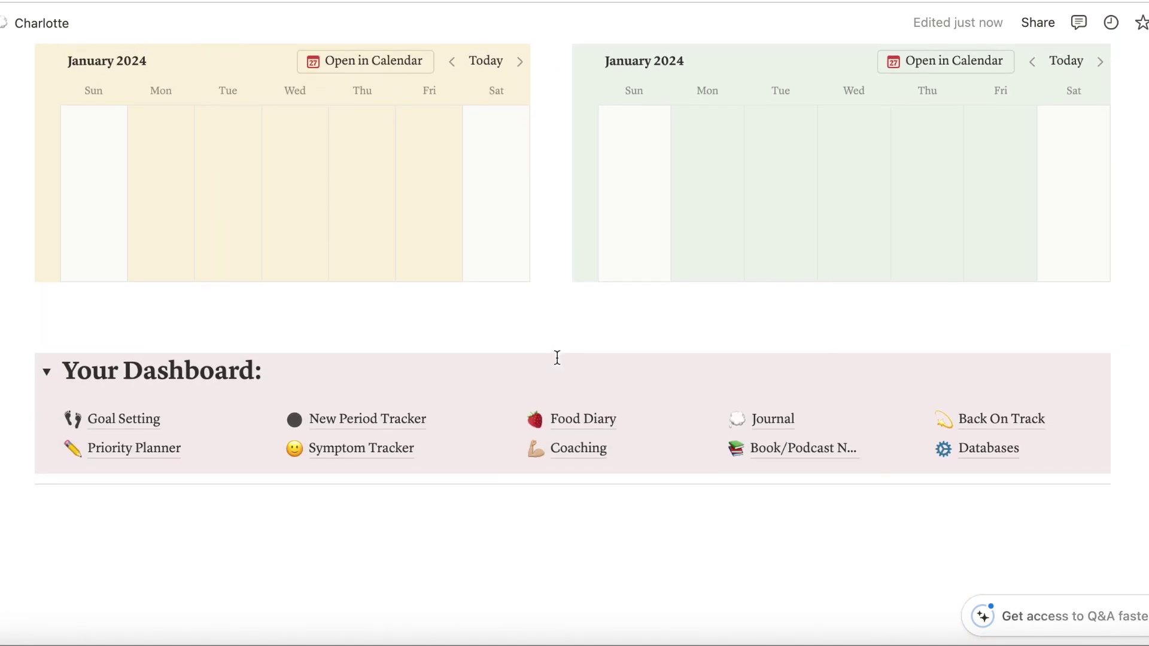
{"action": "scroll", "coordinate": [557, 358], "scroll_direction": "up", "scroll_amount": 8}
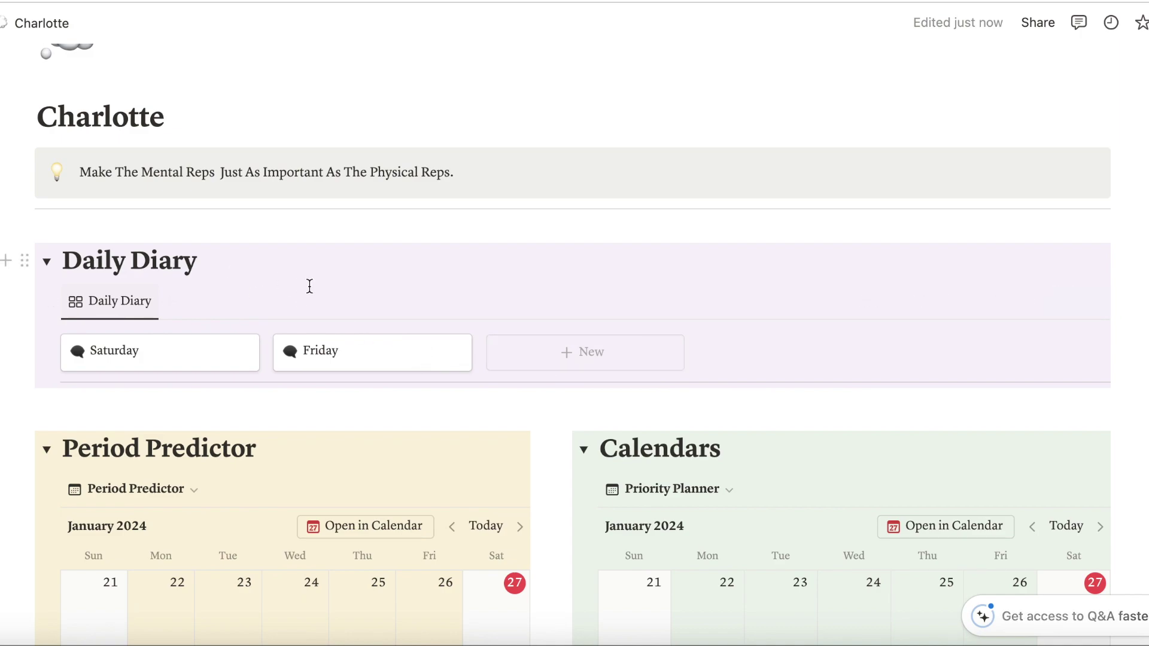
- Open the Daily Planner's Monday template and enter 'Walk the dog' in the 07:00 activity cell
{"action": "mouse_move", "coordinate": [230, 354]}
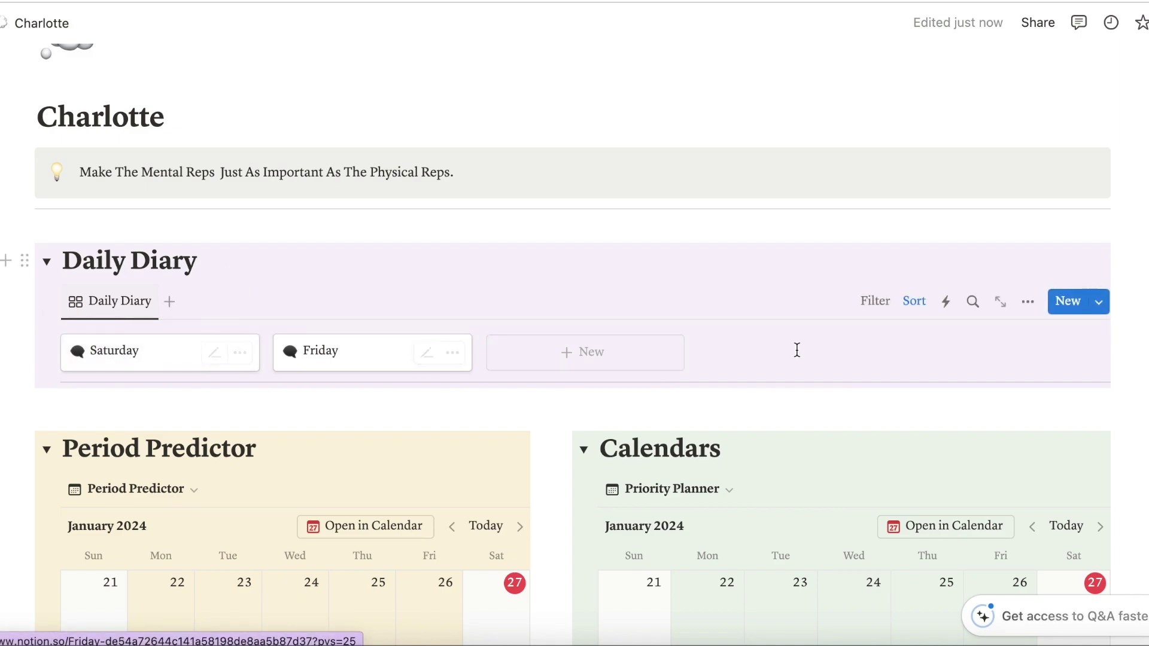
{"action": "left_click", "coordinate": [1099, 302]}
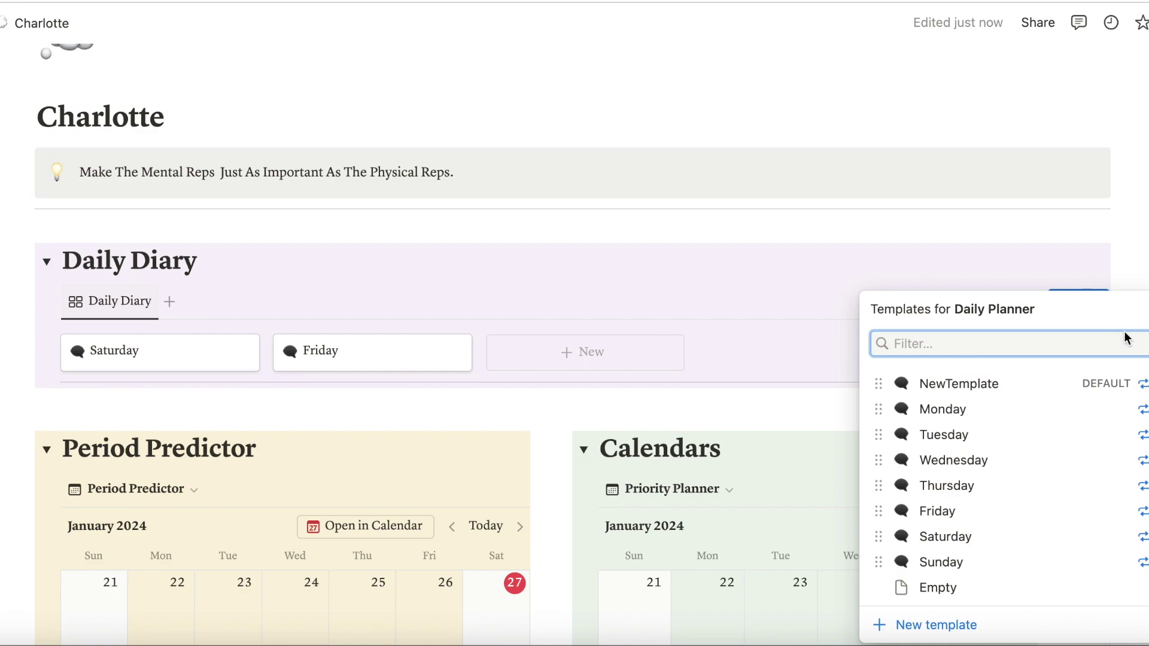
{"action": "left_click", "coordinate": [1142, 409]}
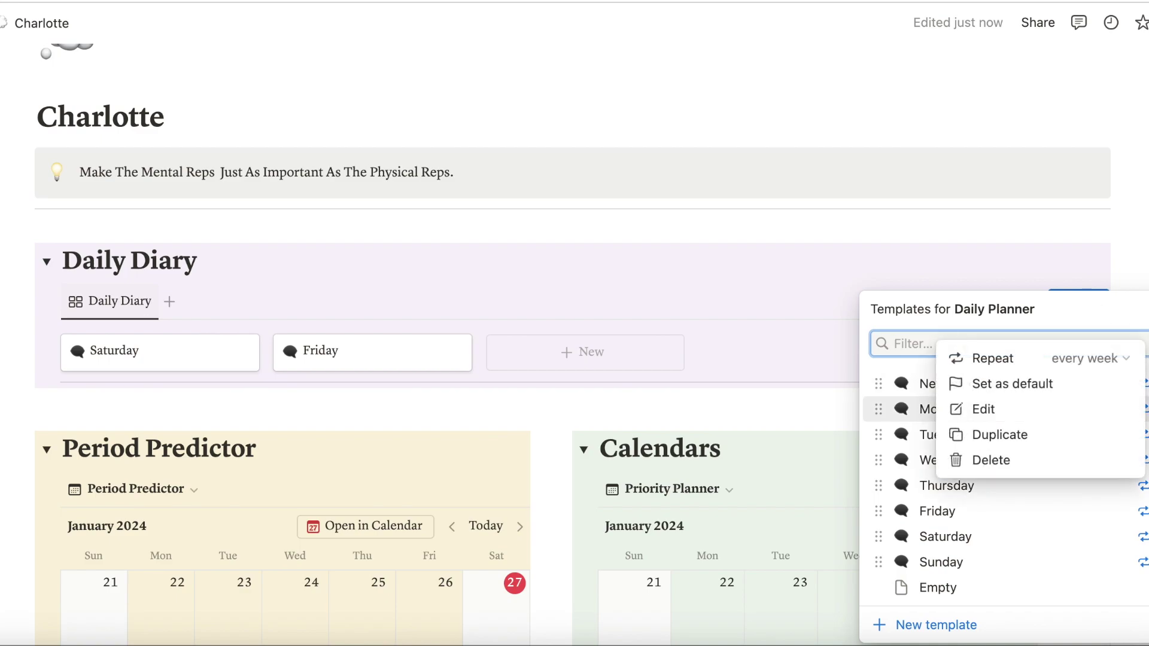
{"action": "left_click", "coordinate": [1099, 417]}
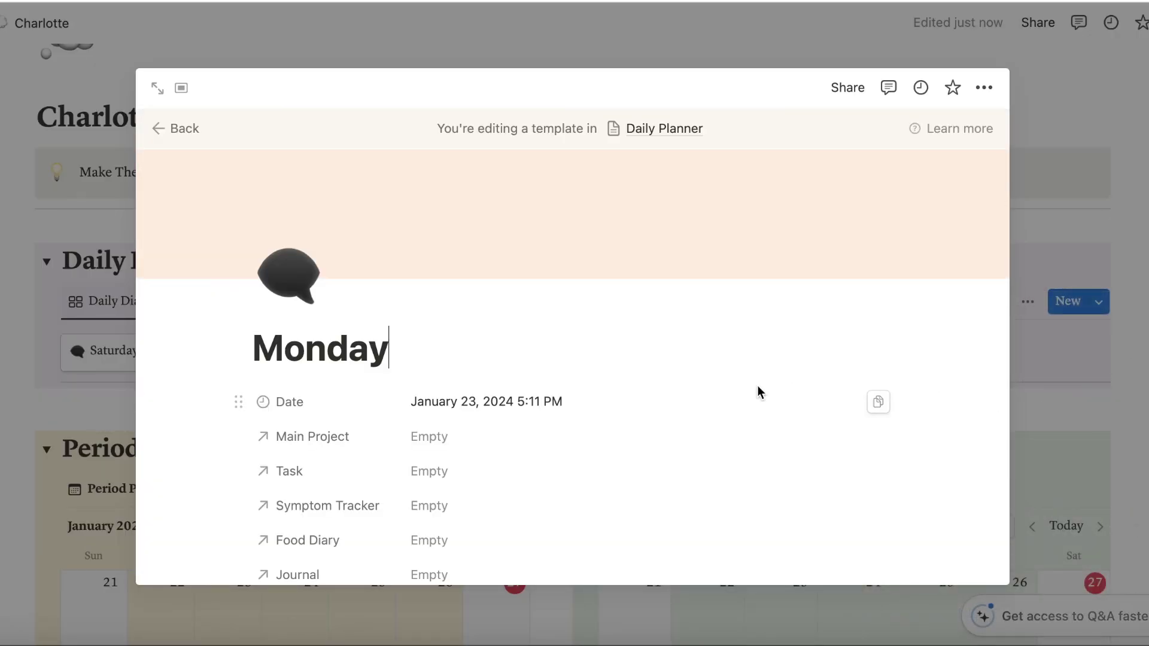
{"action": "scroll", "coordinate": [759, 392], "scroll_direction": "down", "scroll_amount": 5}
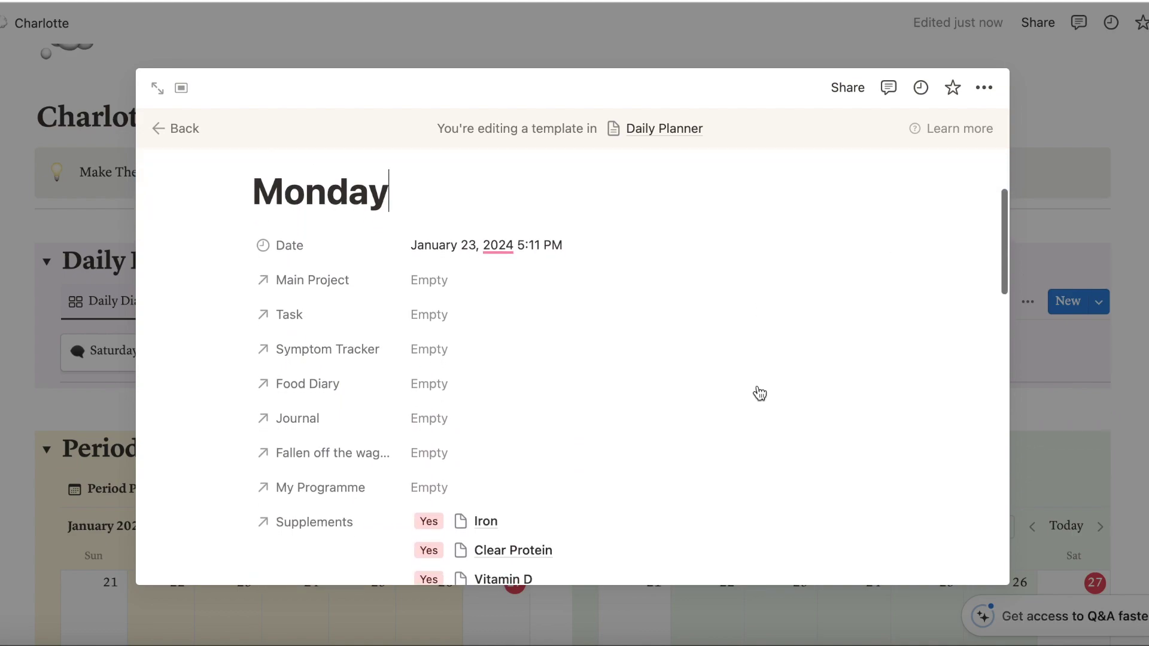
{"action": "scroll", "coordinate": [759, 393], "scroll_direction": "down", "scroll_amount": 10}
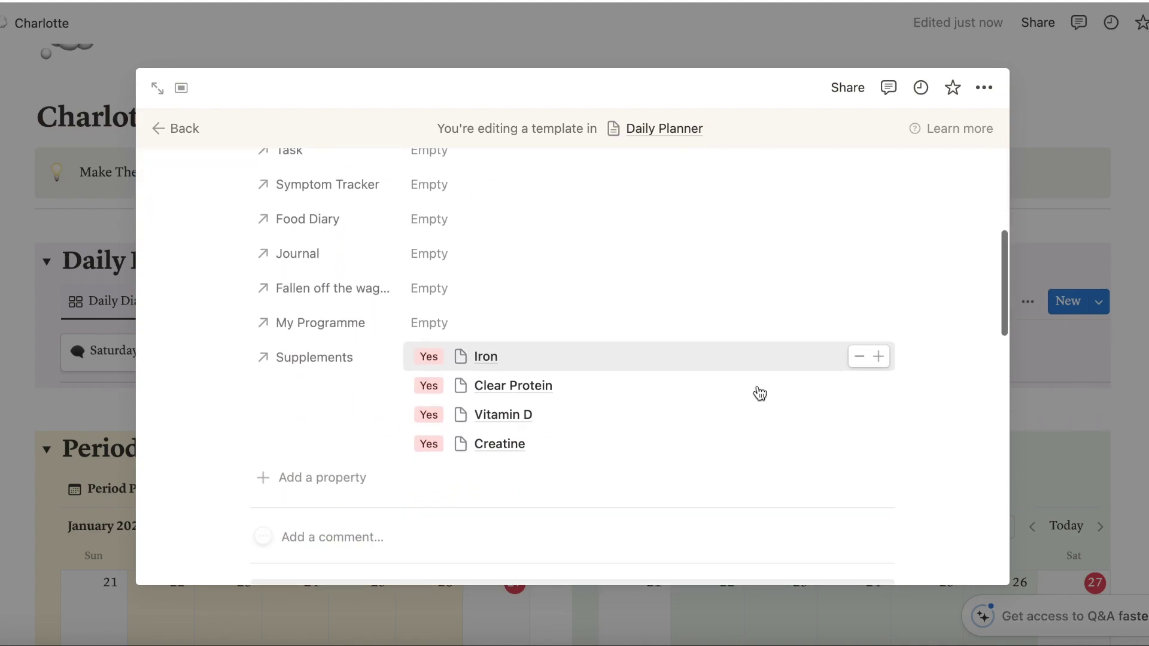
{"action": "scroll", "coordinate": [757, 386], "scroll_direction": "down", "scroll_amount": 6}
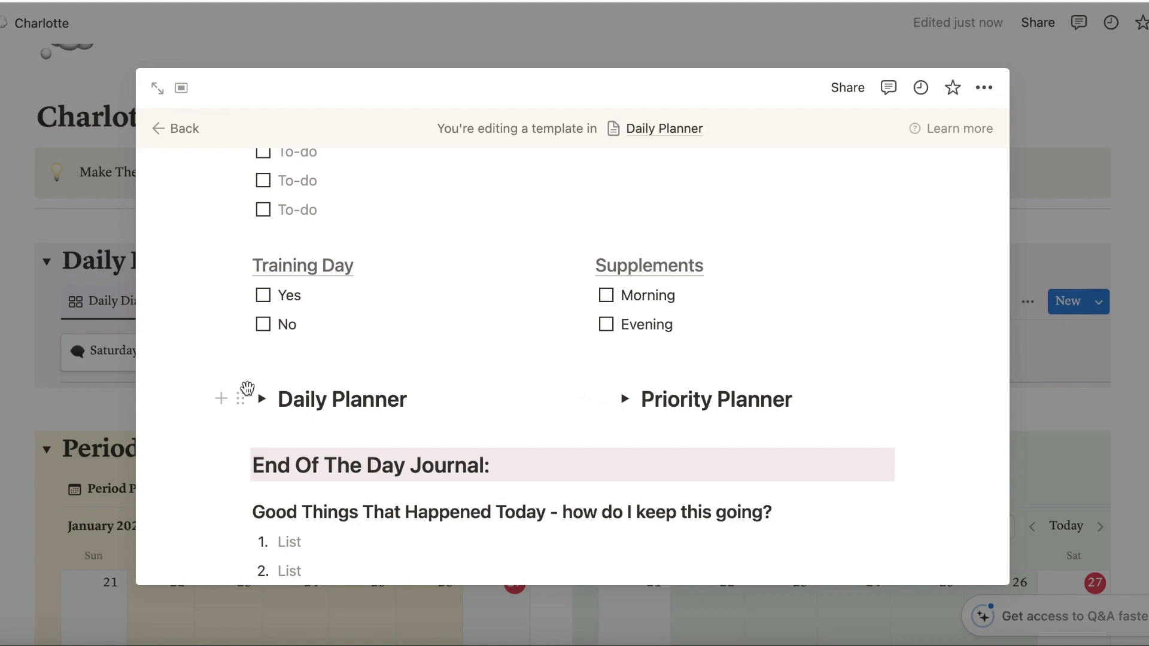
{"action": "left_click", "coordinate": [261, 400]}
{"action": "left_click", "coordinate": [413, 472]}
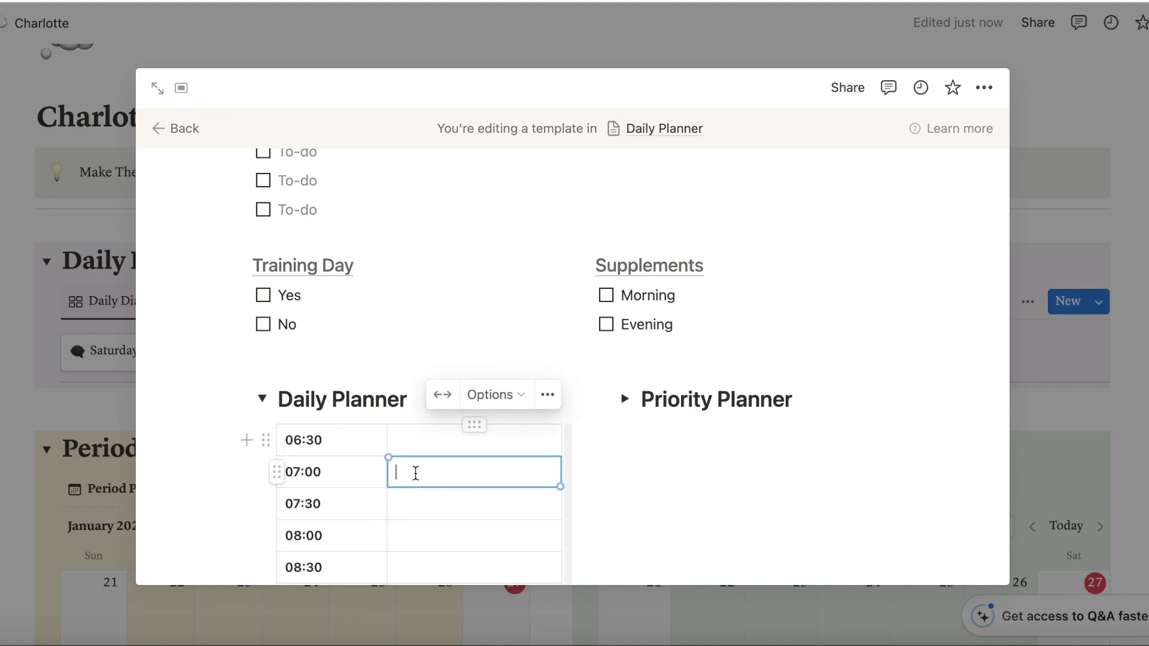
{"action": "type", "text": "Walk the dog"}
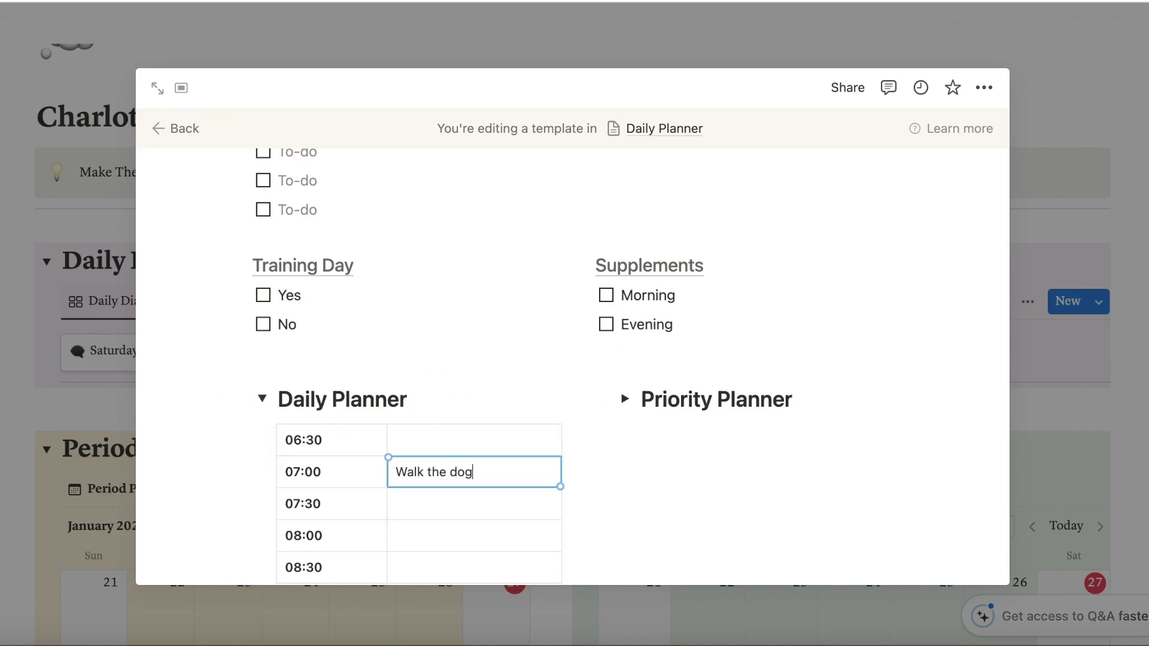
- Give the 07:00 row a background colour and collapse the Daily Planner section
{"action": "left_click", "coordinate": [276, 476]}
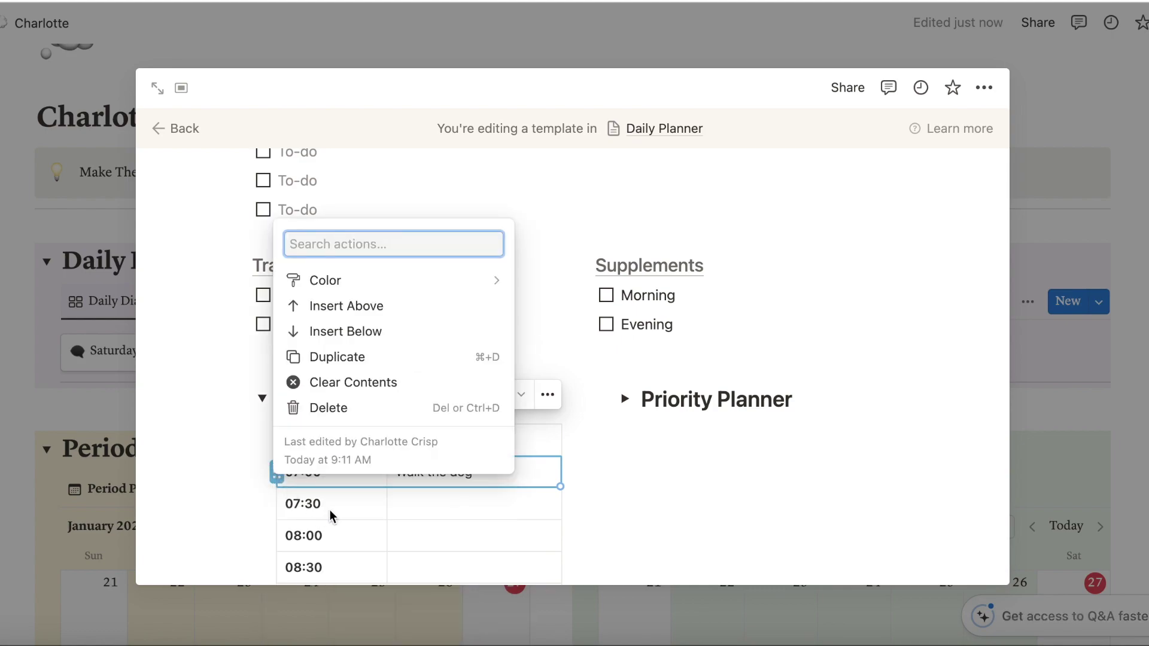
{"action": "left_click", "coordinate": [419, 281]}
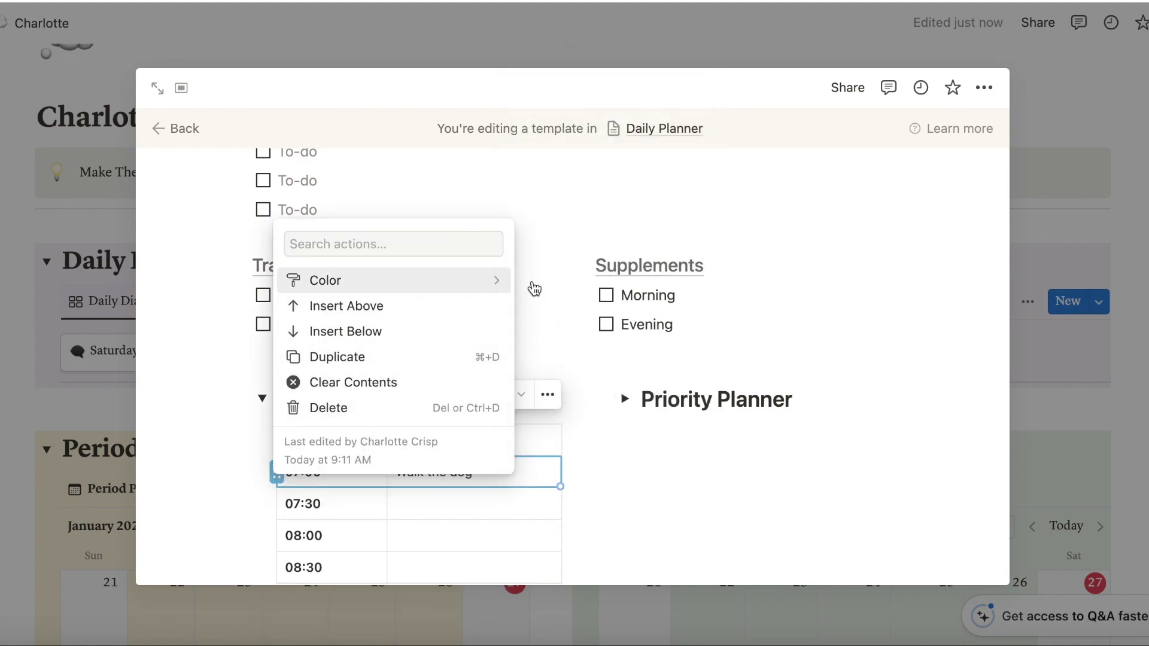
{"action": "scroll", "coordinate": [587, 450], "scroll_direction": "down", "scroll_amount": 2}
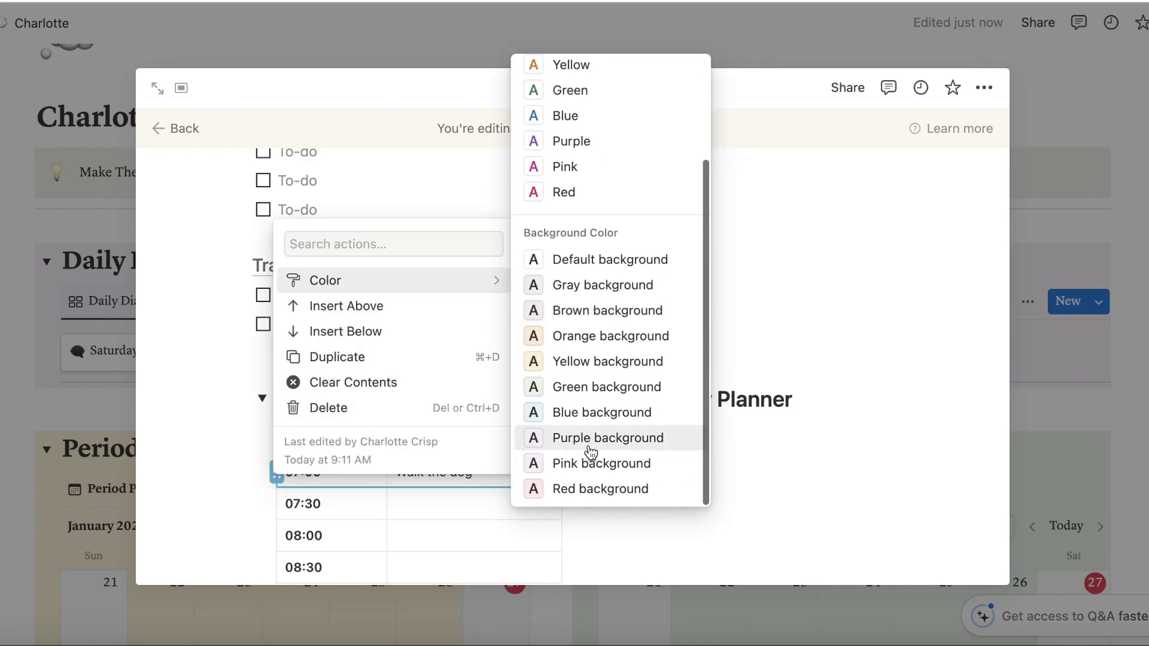
{"action": "left_click", "coordinate": [591, 443]}
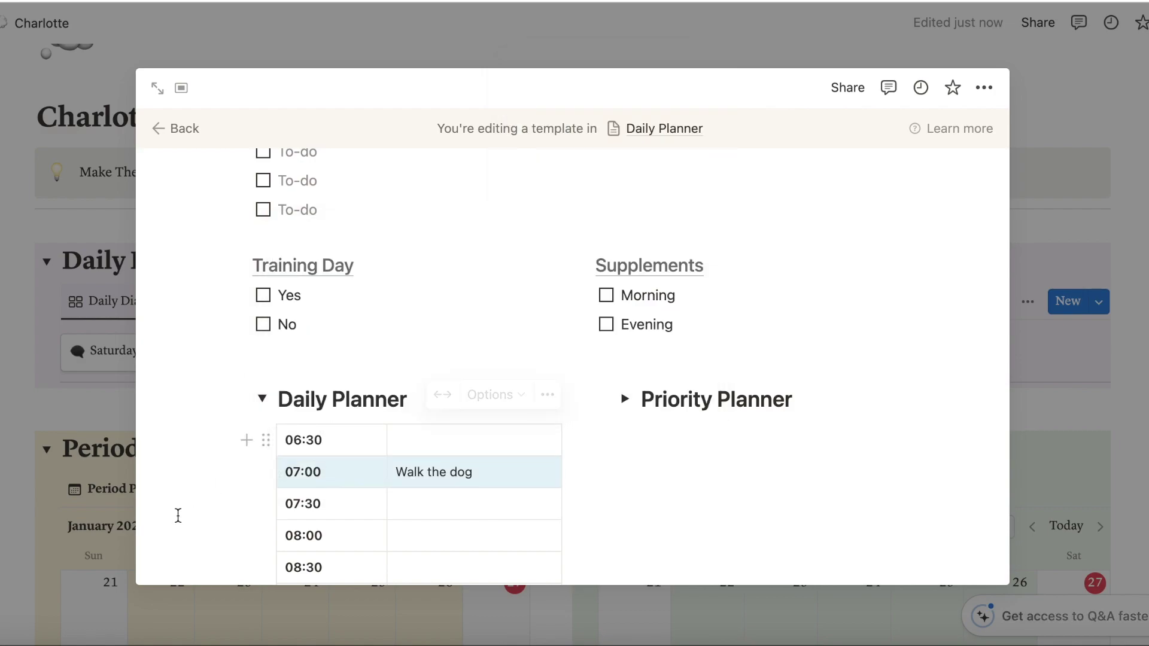
{"action": "left_click", "coordinate": [262, 398]}
- Link the 26/1 page as the Monday template's Symptom Tracker
{"action": "scroll", "coordinate": [265, 395], "scroll_direction": "up", "scroll_amount": 8}
{"action": "scroll", "coordinate": [265, 396], "scroll_direction": "up", "scroll_amount": 10}
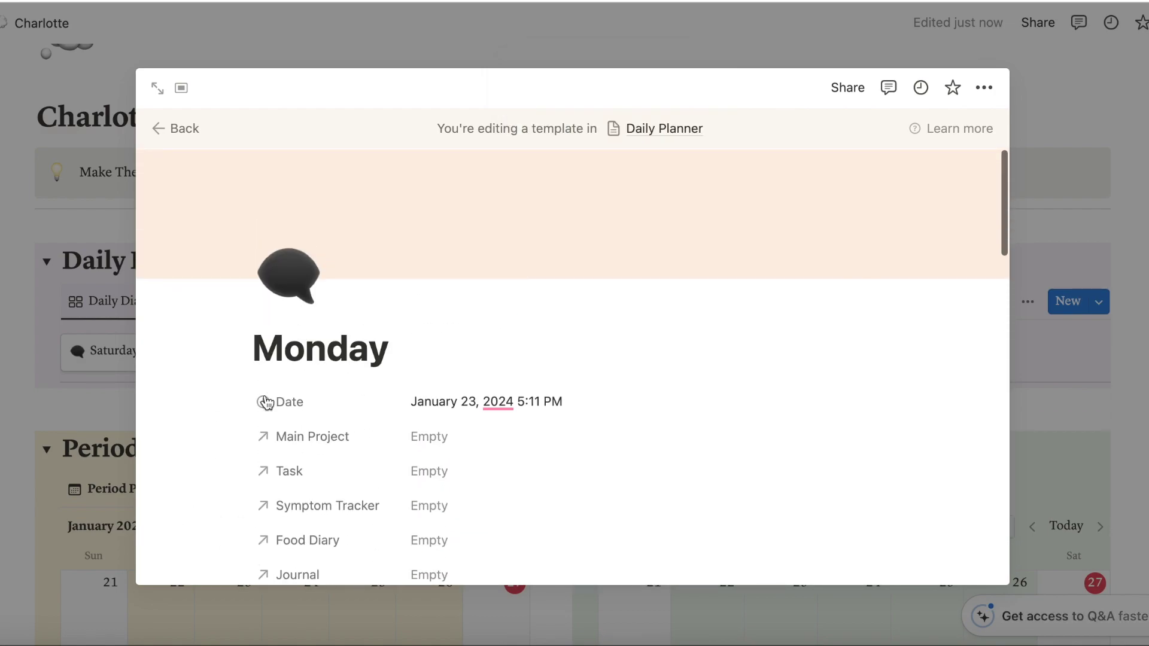
{"action": "scroll", "coordinate": [267, 398], "scroll_direction": "down", "scroll_amount": 3}
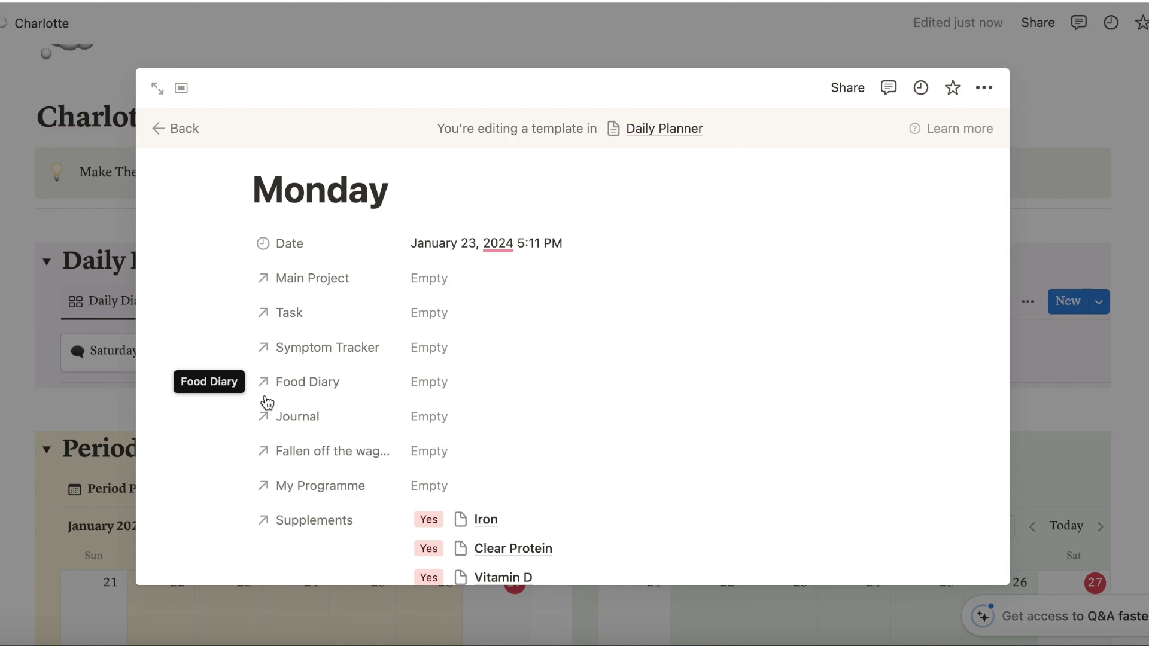
{"action": "left_click", "coordinate": [429, 358]}
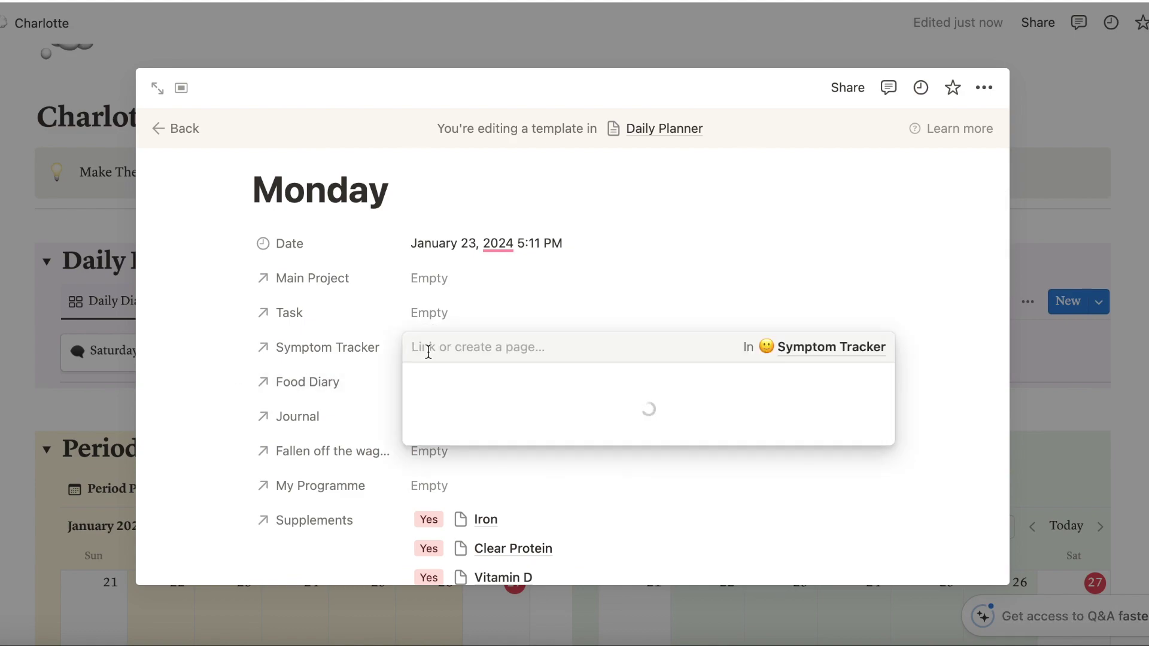
{"action": "left_click", "coordinate": [448, 412]}
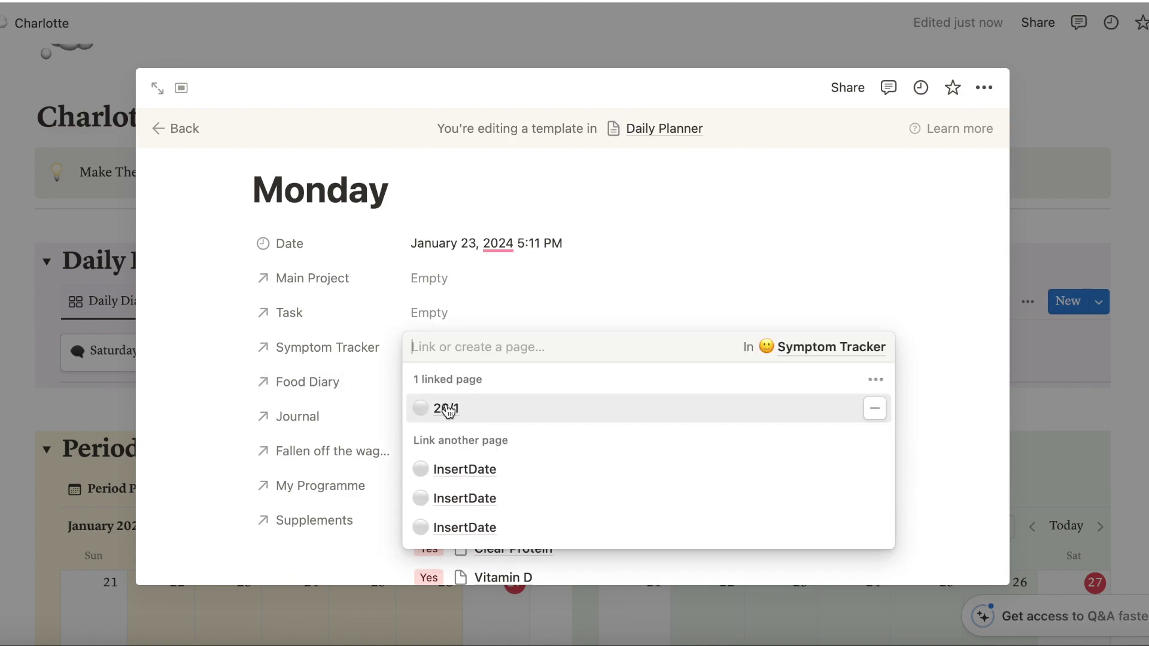
- In the 26/1 entry, change the feel-in-control answer from Yes to No
{"action": "left_click", "coordinate": [450, 413]}
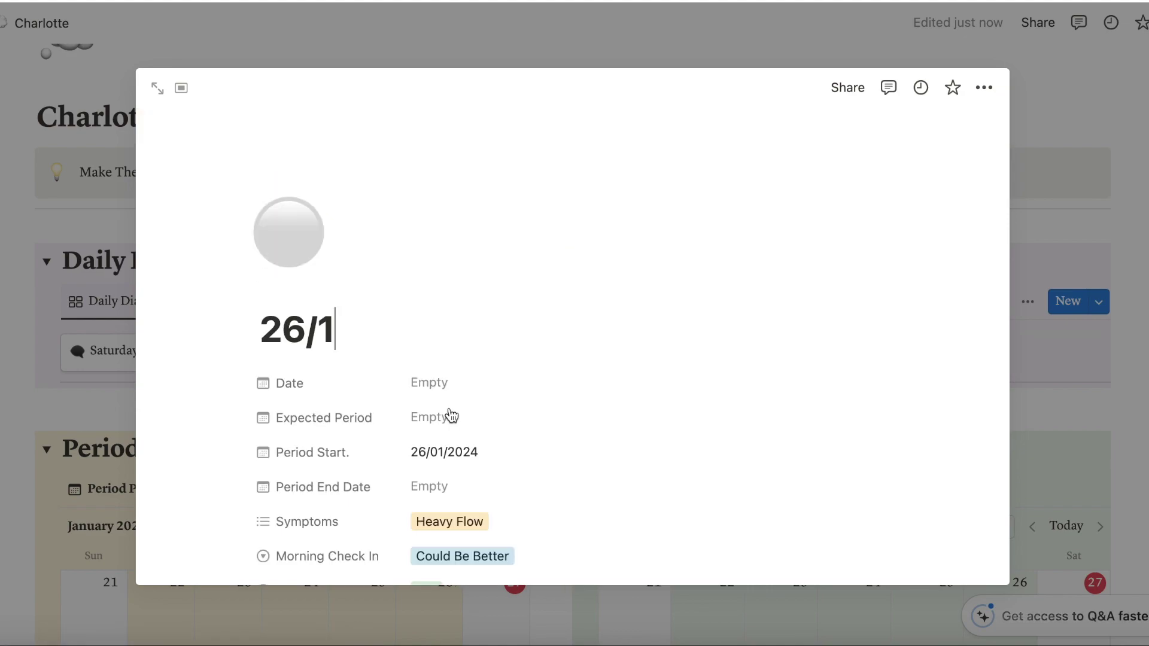
{"action": "scroll", "coordinate": [451, 414], "scroll_direction": "down", "scroll_amount": 5}
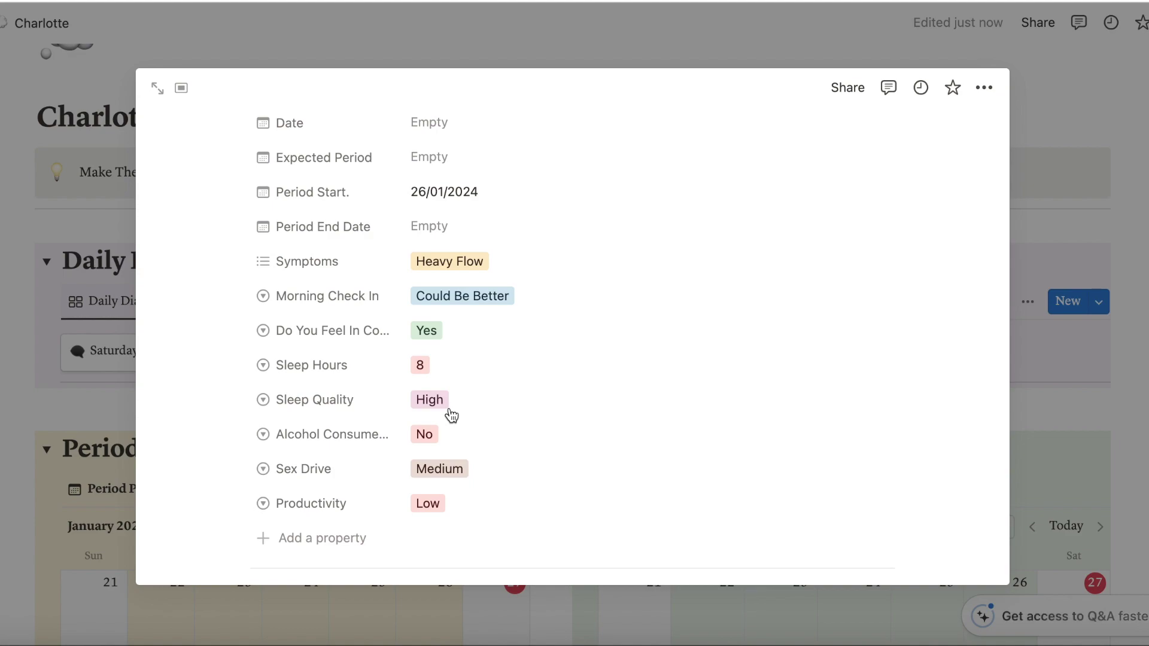
{"action": "left_click", "coordinate": [433, 332]}
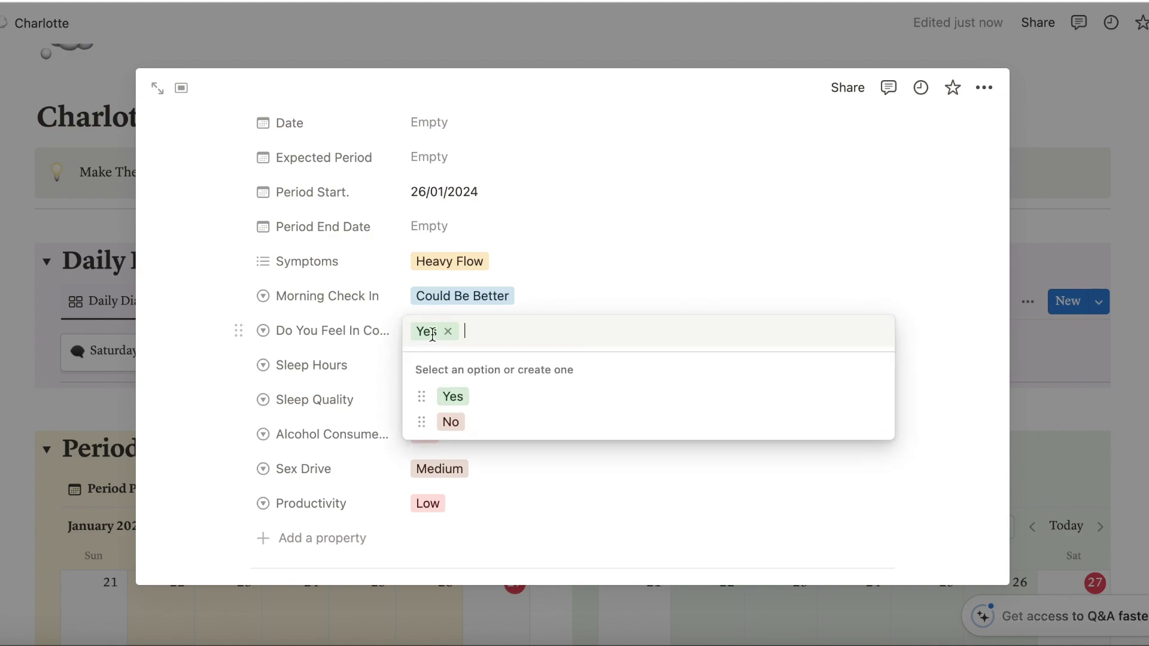
{"action": "left_click", "coordinate": [450, 333]}
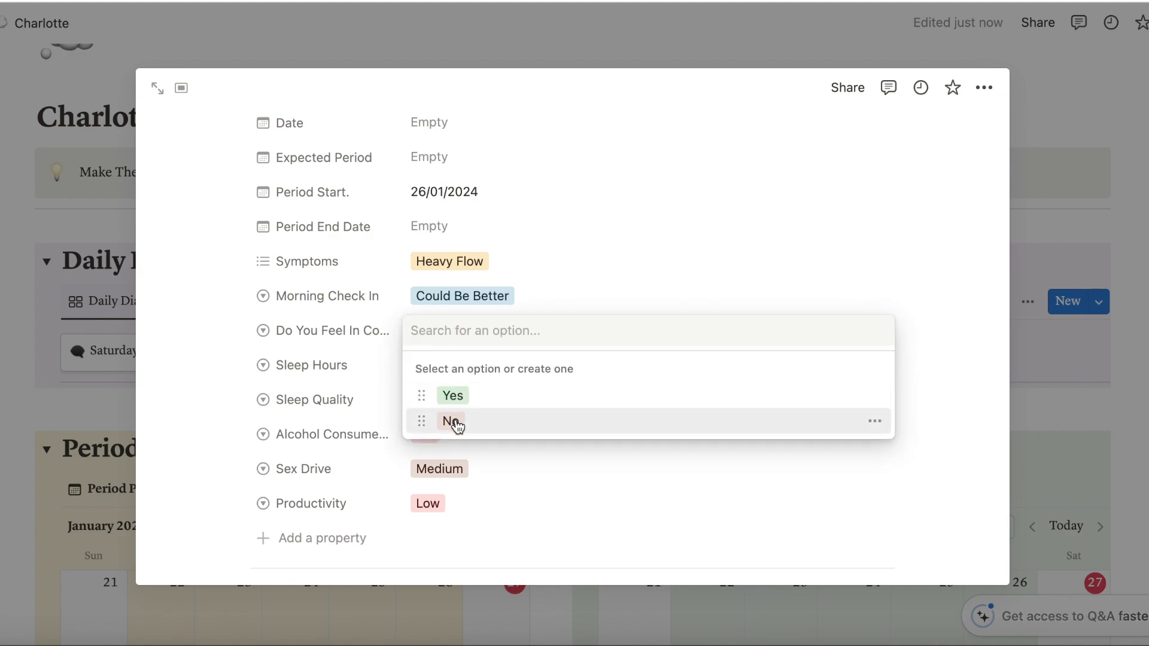
{"action": "left_click", "coordinate": [453, 422]}
{"action": "scroll", "coordinate": [379, 449], "scroll_direction": "down", "scroll_amount": 3}
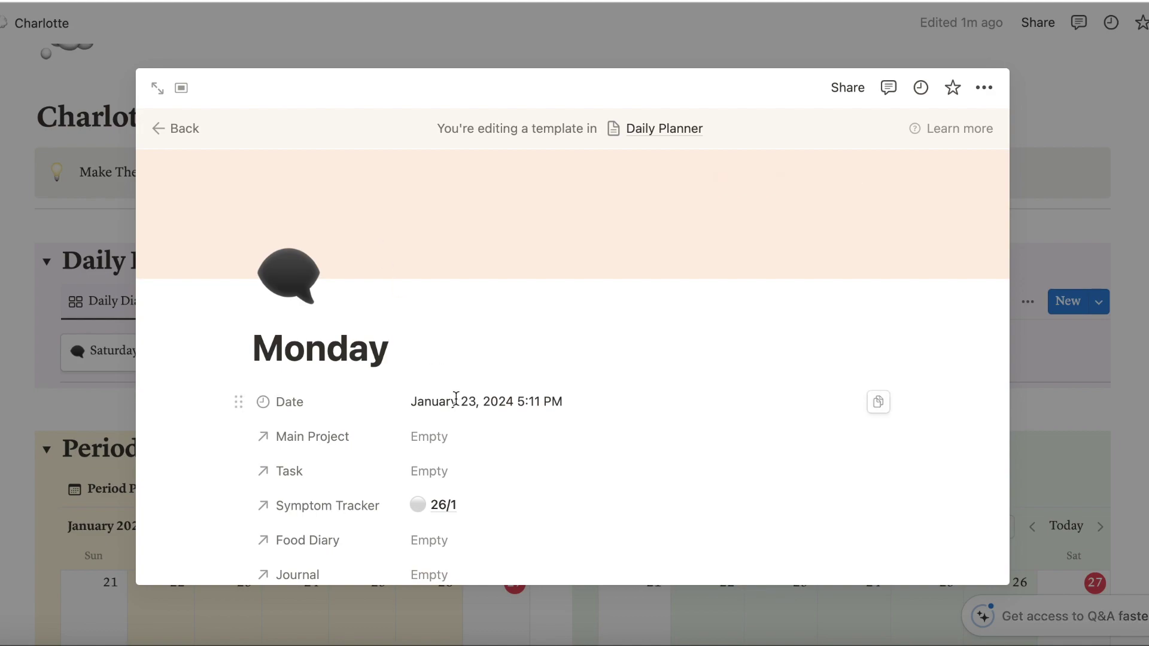
- Link a new InsertDate page as Food Diary and retitle it 27/1
{"action": "left_click", "coordinate": [444, 434]}
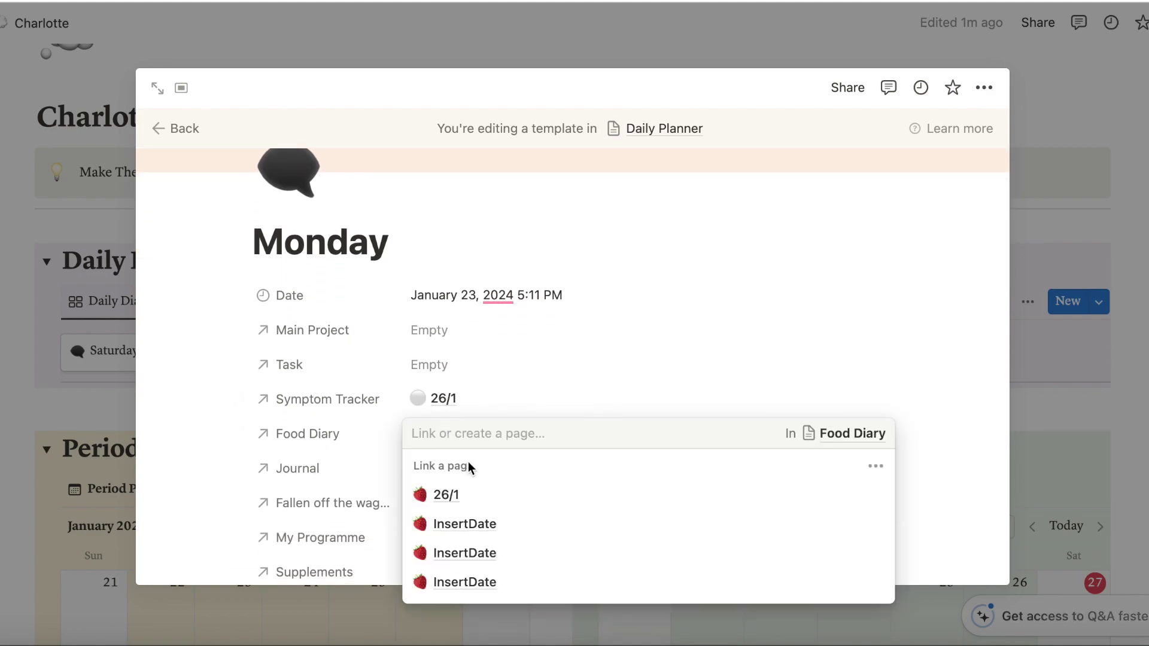
{"action": "left_click", "coordinate": [459, 527]}
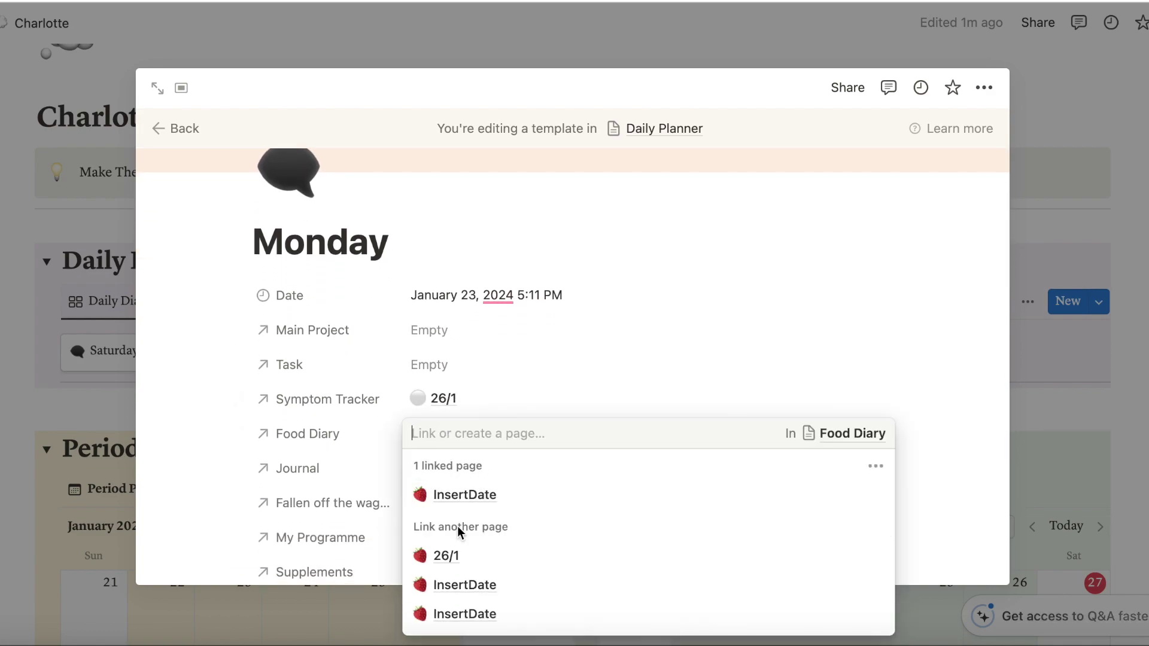
{"action": "left_click", "coordinate": [464, 496]}
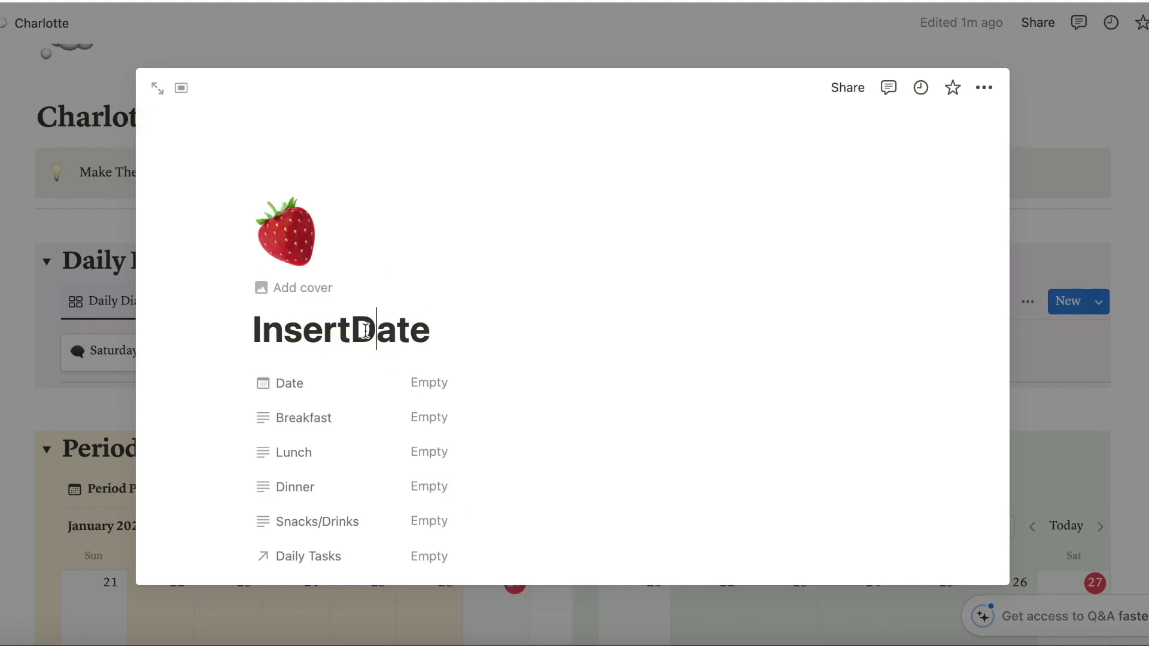
{"action": "double_click", "coordinate": [366, 331]}
{"action": "type", "text": "27/1"}
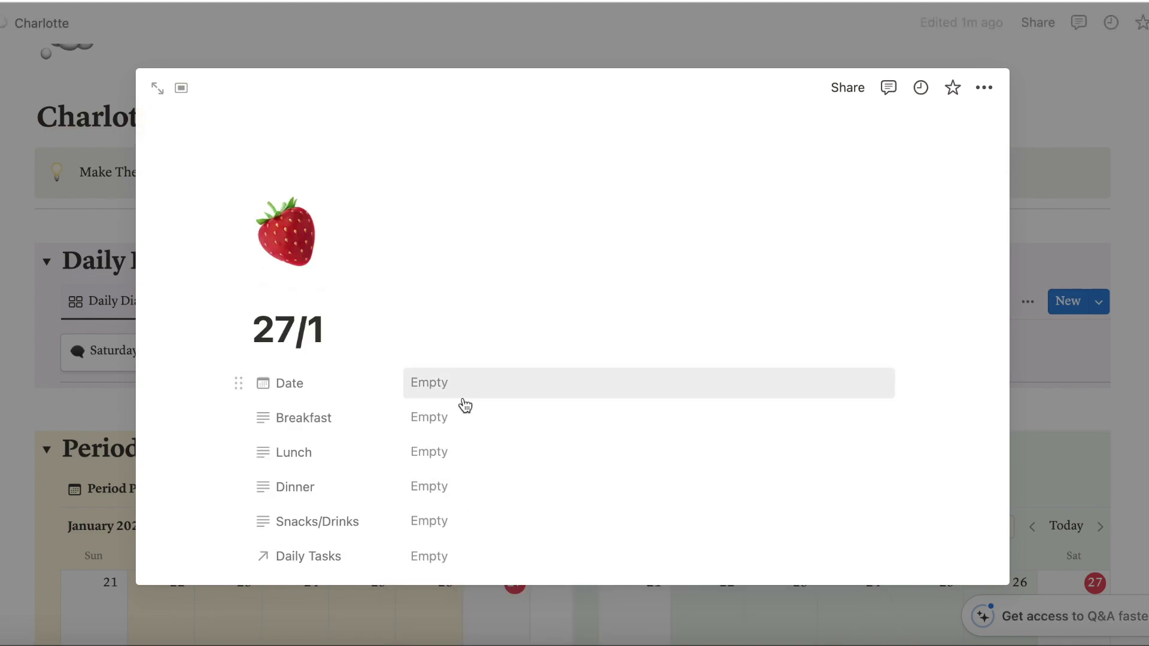
- Expand the 1 Win Today and 1 Thing I Struggled With sections
{"action": "scroll", "coordinate": [461, 405], "scroll_direction": "down", "scroll_amount": 3}
{"action": "scroll", "coordinate": [437, 465], "scroll_direction": "down", "scroll_amount": 2}
{"action": "scroll", "coordinate": [438, 465], "scroll_direction": "down", "scroll_amount": 5}
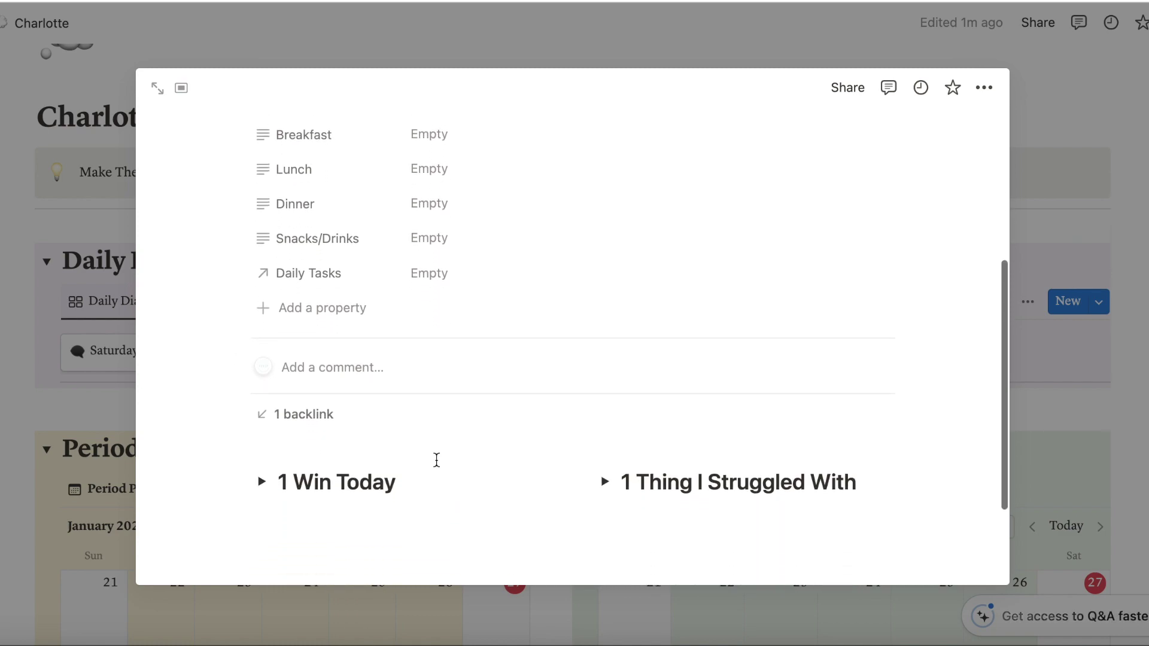
{"action": "left_click", "coordinate": [263, 462]}
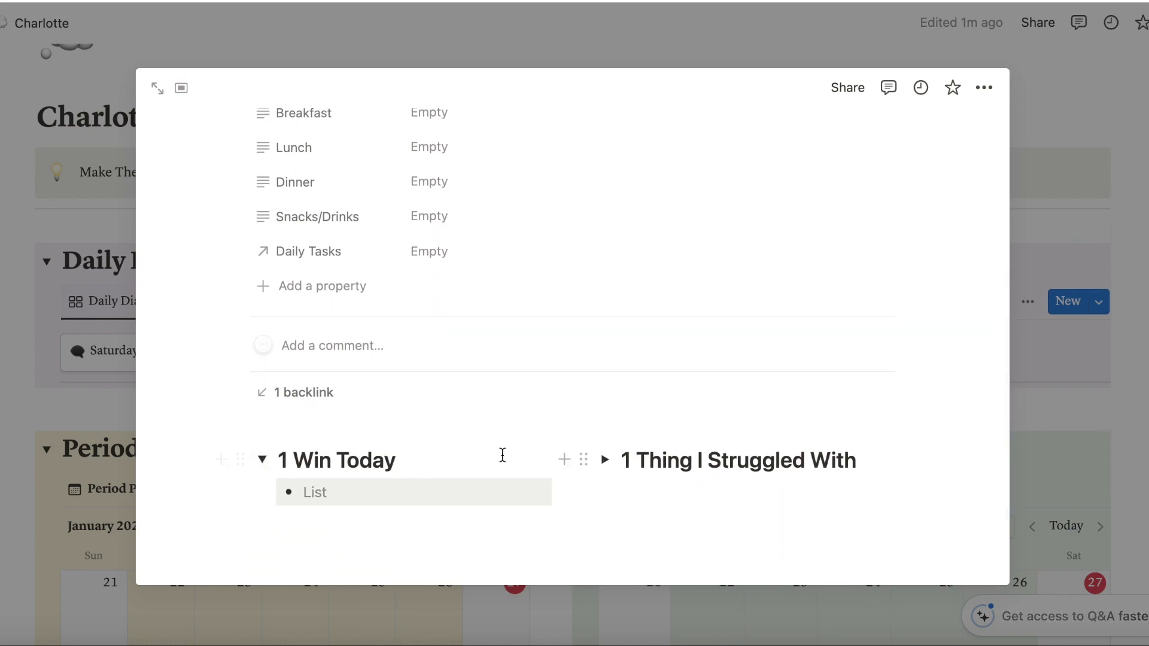
{"action": "left_click", "coordinate": [606, 462]}
{"action": "scroll", "coordinate": [631, 498], "scroll_direction": "down", "scroll_amount": 3}
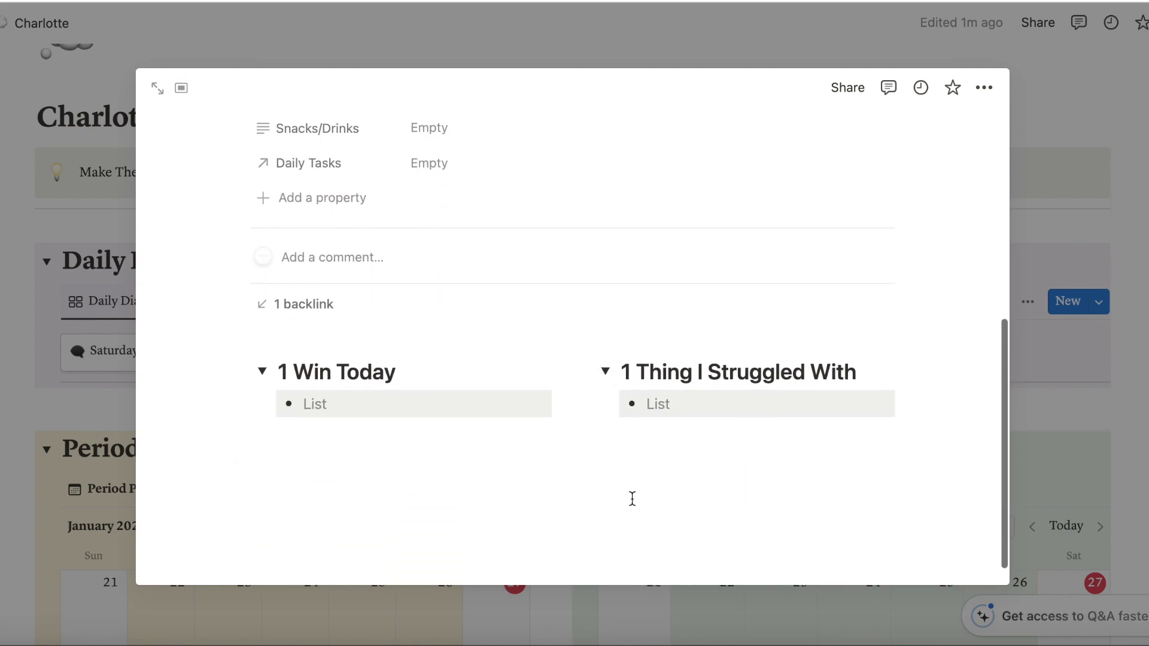
{"action": "scroll", "coordinate": [633, 503], "scroll_direction": "up", "scroll_amount": 8}
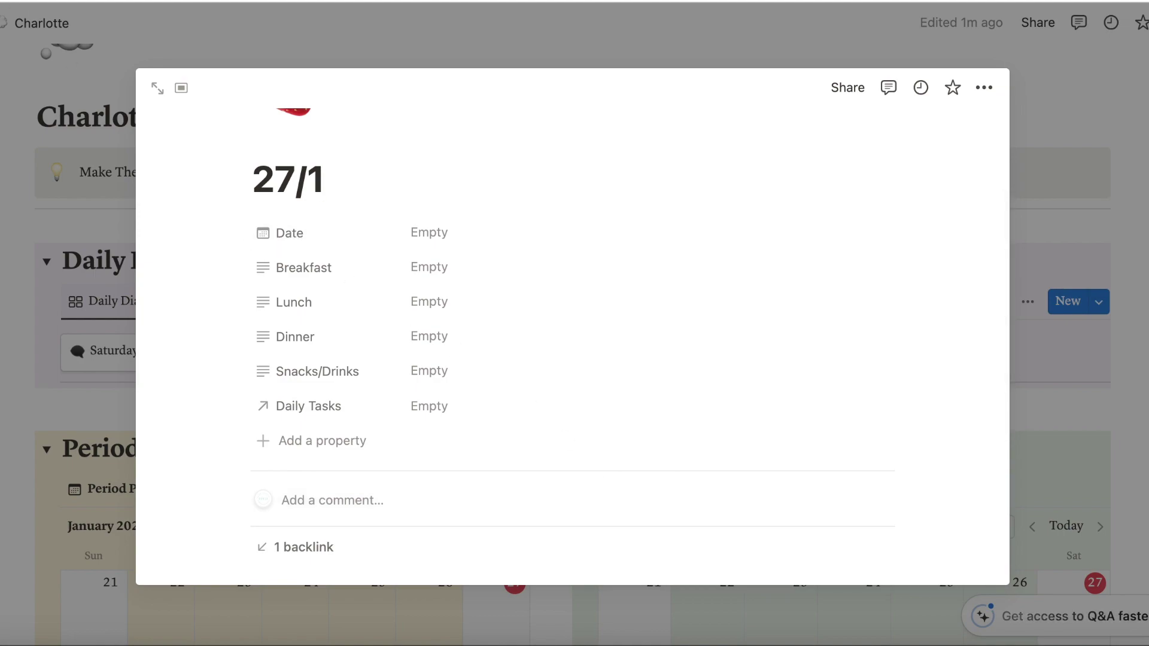
- Back in the Monday template, link Training Programme as My Programme
{"action": "key", "text": "super+bracketleft"}
{"action": "scroll", "coordinate": [275, 301], "scroll_direction": "down", "scroll_amount": 4}
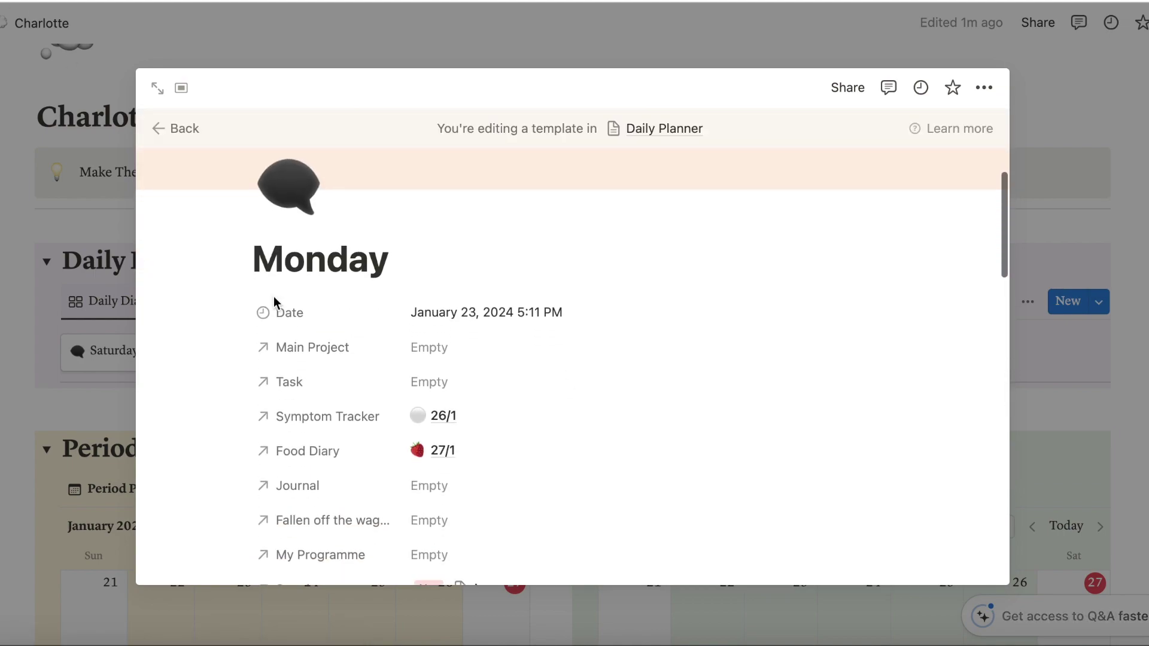
{"action": "left_click", "coordinate": [435, 441]}
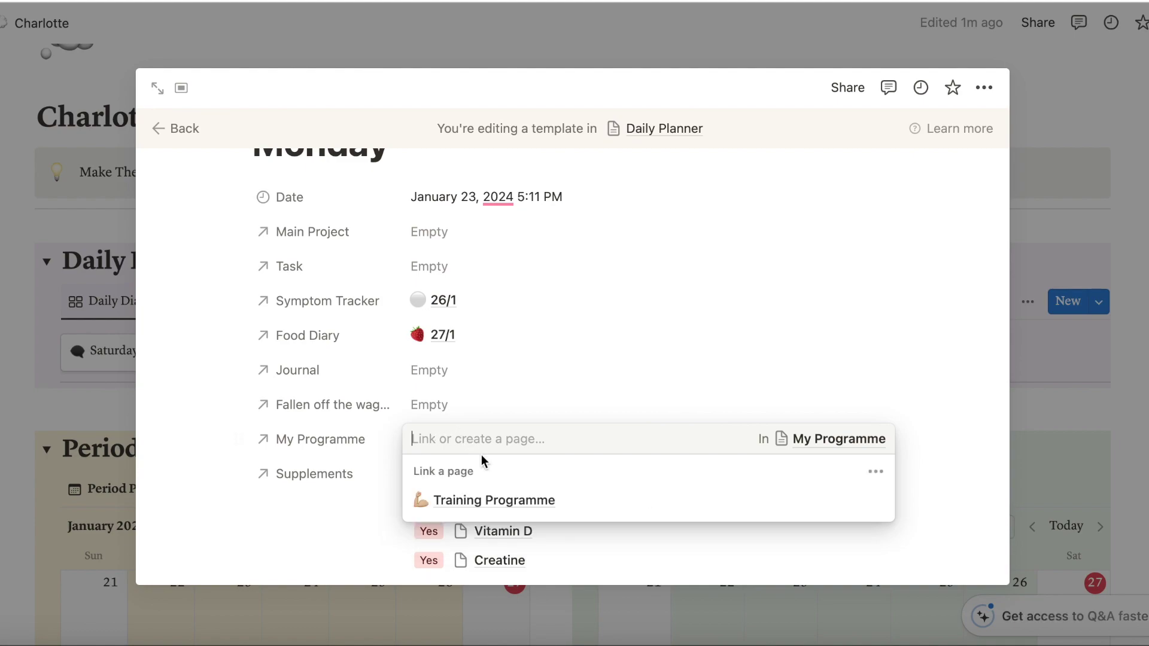
{"action": "left_click", "coordinate": [227, 545]}
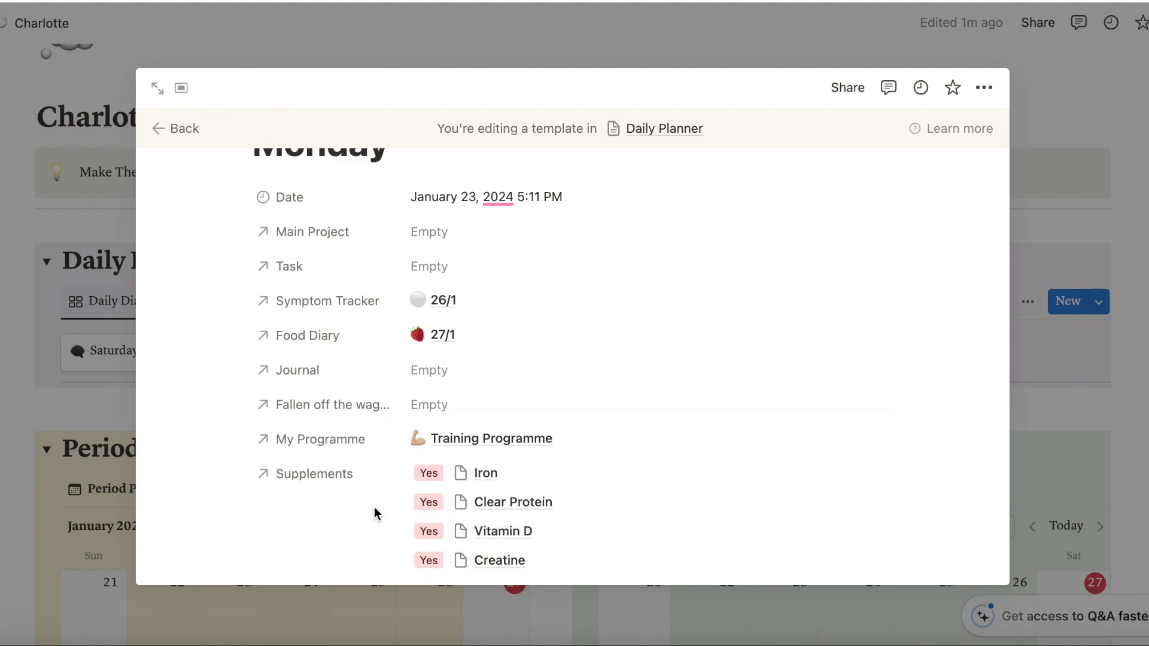
- Replace Clear Protein with Lions Mane in the Supplements list
{"action": "scroll", "coordinate": [383, 518], "scroll_direction": "down", "scroll_amount": 3}
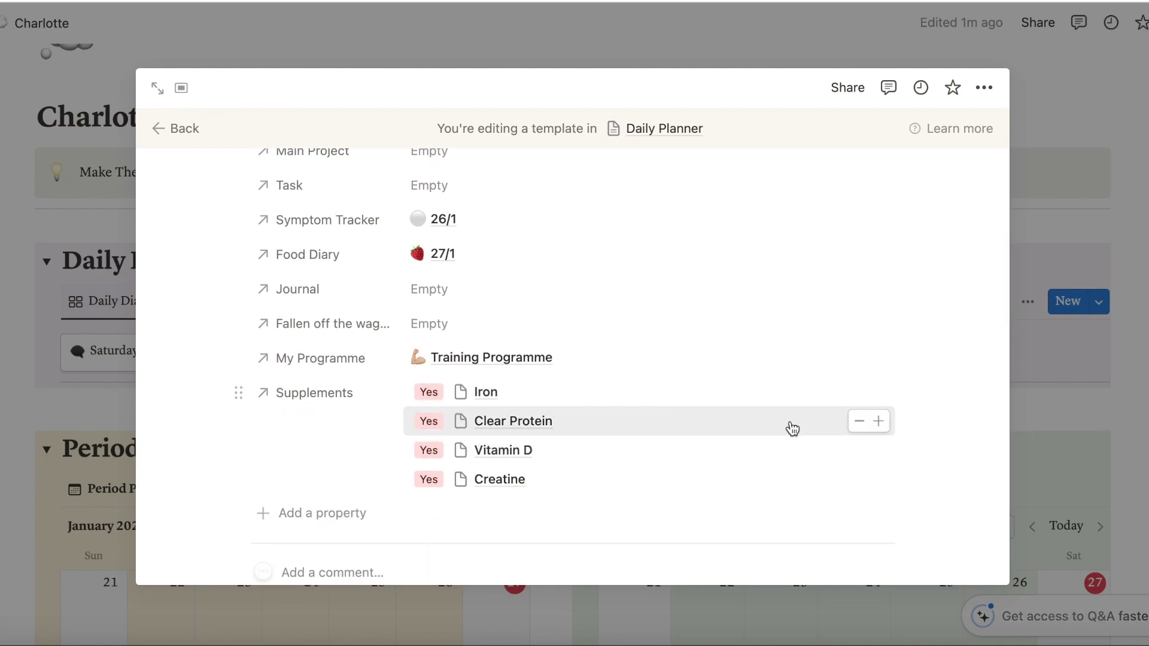
{"action": "left_click", "coordinate": [866, 422]}
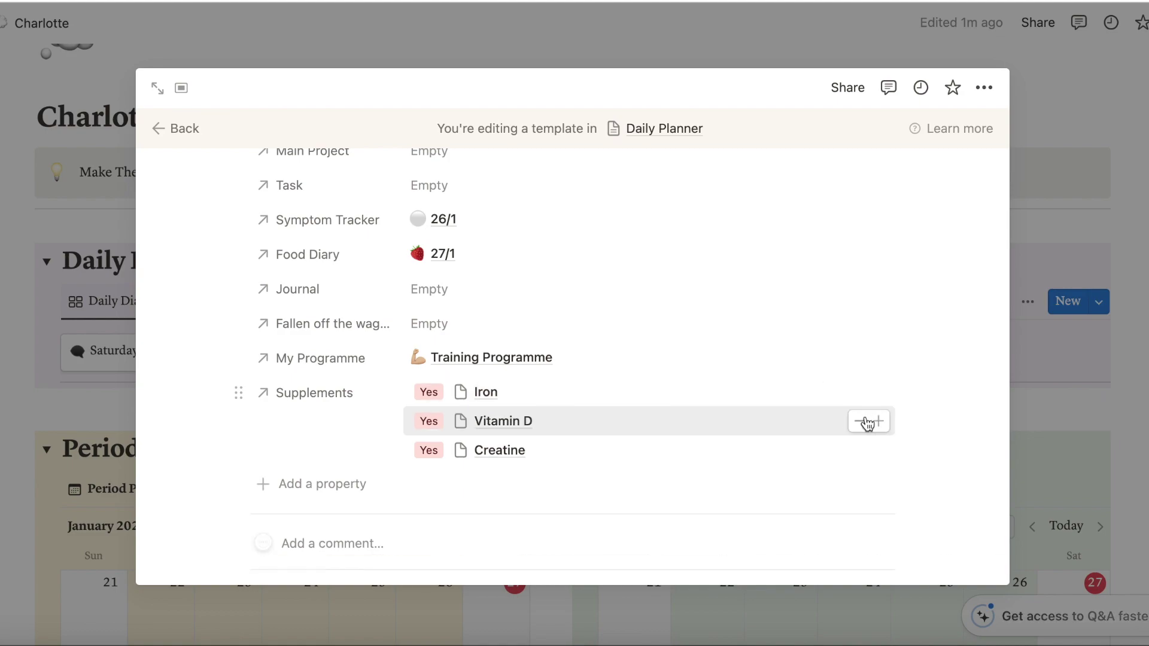
{"action": "left_click", "coordinate": [878, 451]}
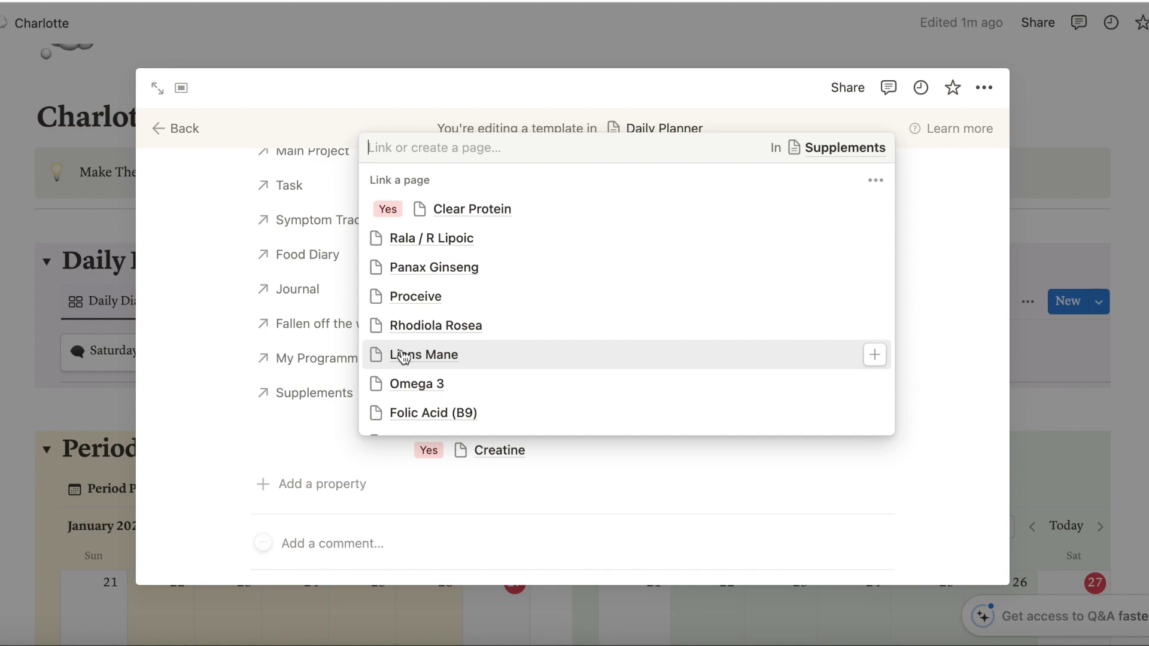
{"action": "left_click", "coordinate": [500, 358]}
{"action": "left_click", "coordinate": [193, 466]}
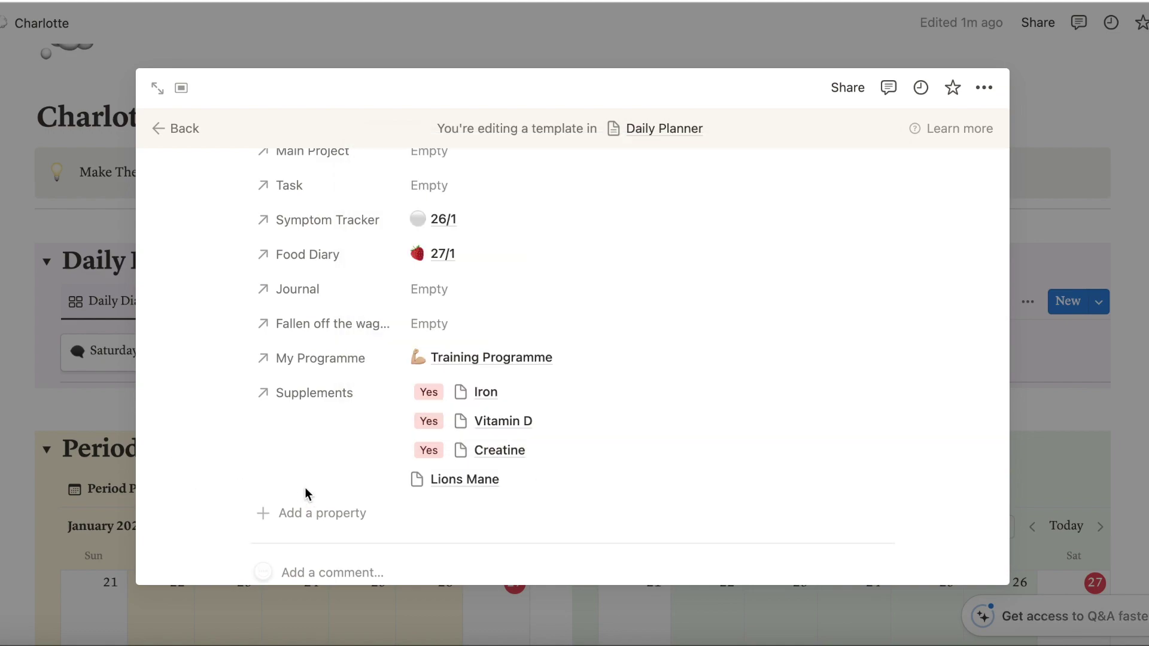
{"action": "scroll", "coordinate": [322, 491], "scroll_direction": "down", "scroll_amount": 15}
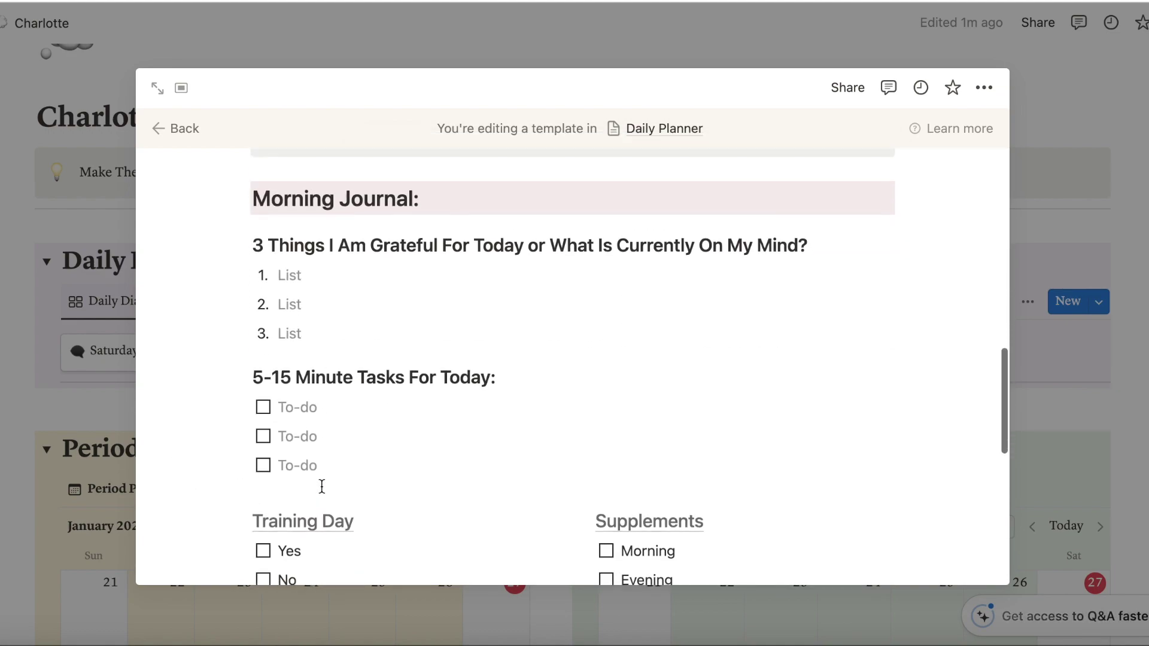
{"action": "scroll", "coordinate": [321, 486], "scroll_direction": "up", "scroll_amount": 1}
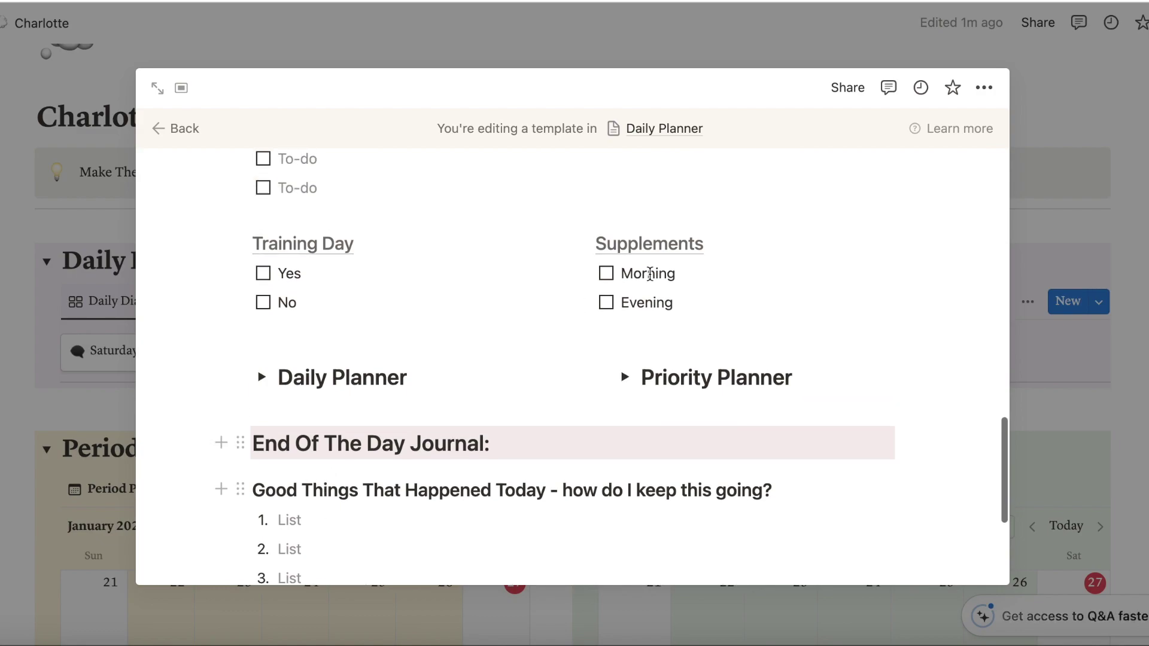
{"action": "left_click", "coordinate": [679, 248]}
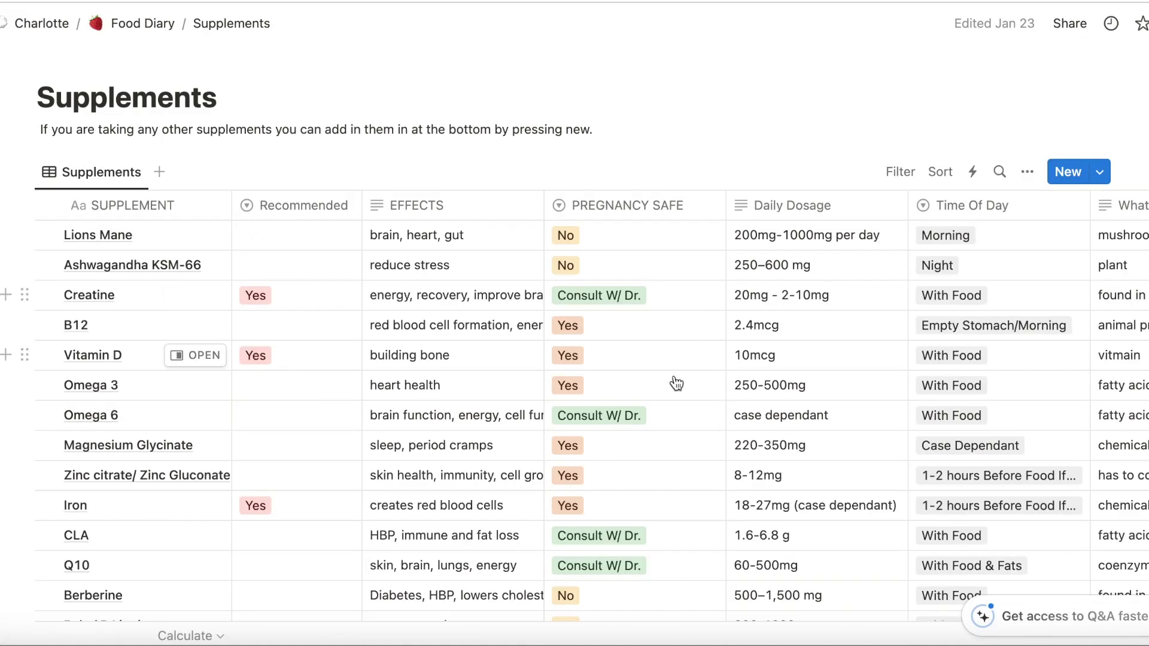
{"action": "scroll", "coordinate": [678, 441], "scroll_direction": "down", "scroll_amount": 2}
{"action": "scroll", "coordinate": [678, 441], "scroll_direction": "down", "scroll_amount": 2}
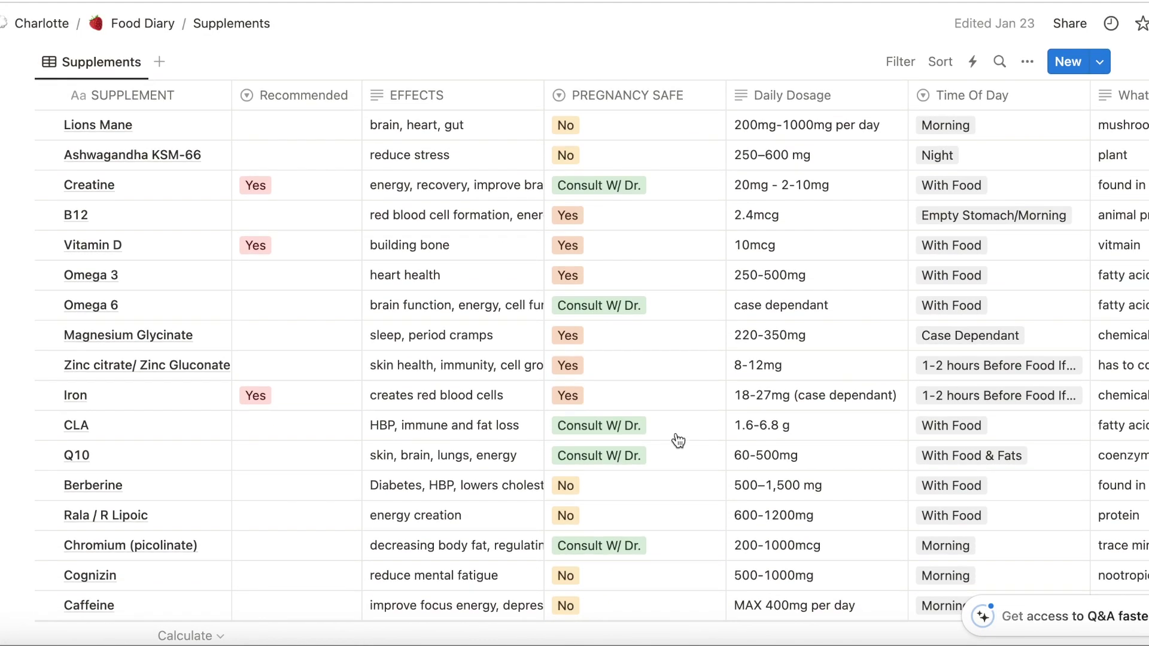
{"action": "scroll", "coordinate": [678, 442], "scroll_direction": "right", "scroll_amount": 5}
{"action": "scroll", "coordinate": [678, 441], "scroll_direction": "left", "scroll_amount": 5}
{"action": "scroll", "coordinate": [678, 441], "scroll_direction": "down", "scroll_amount": 6}
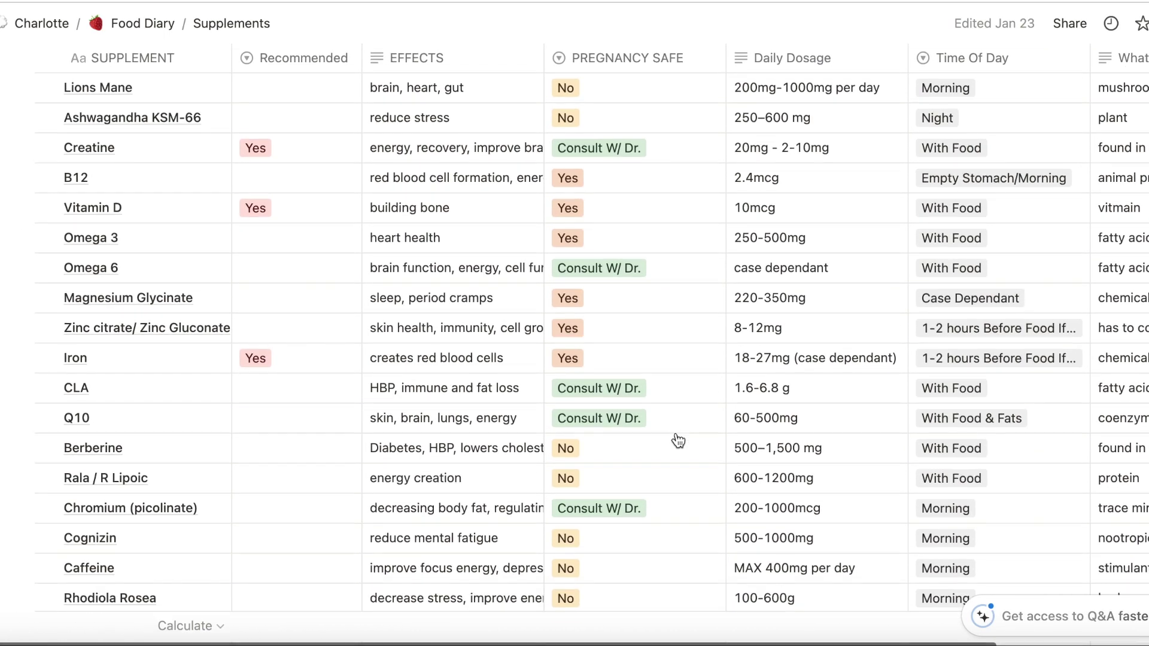
{"action": "scroll", "coordinate": [678, 441], "scroll_direction": "up", "scroll_amount": 8}
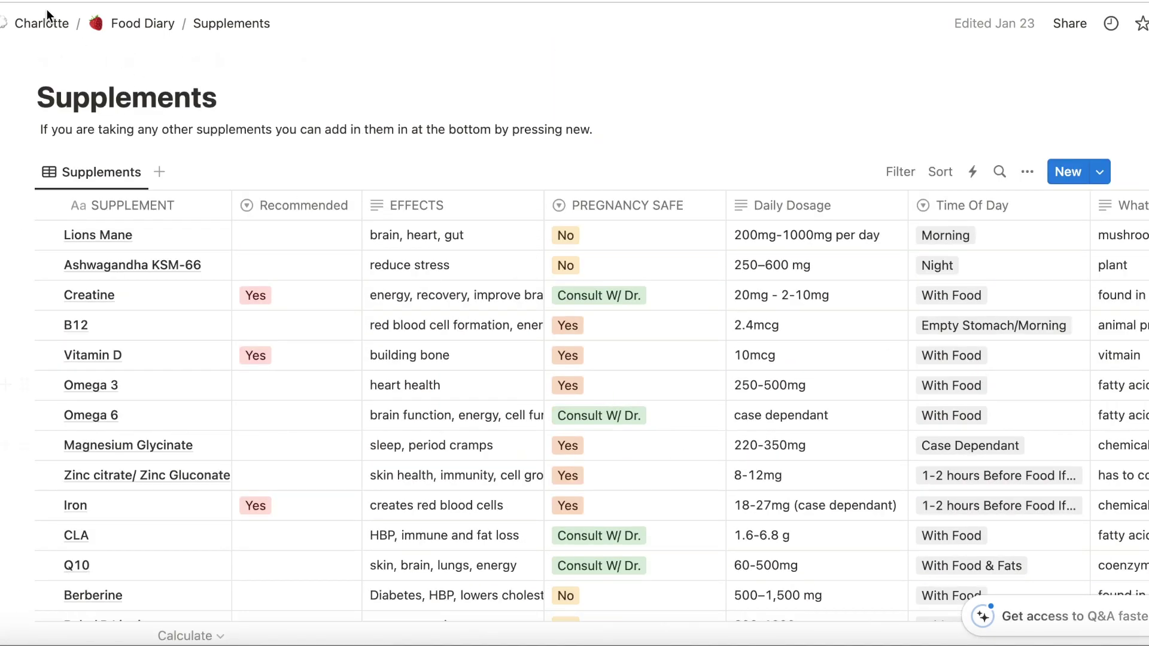
- Return to the Monday template and remove Lions Mane from Supplements
{"action": "key", "text": "super+bracketleft"}
{"action": "scroll", "coordinate": [564, 390], "scroll_direction": "down", "scroll_amount": 3}
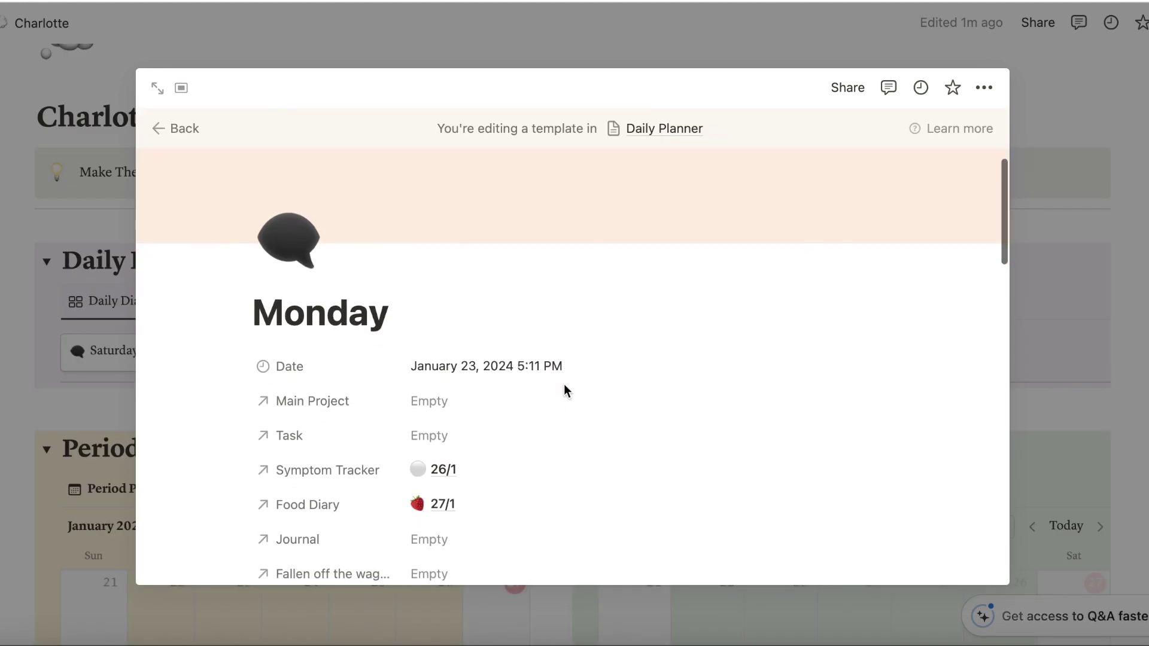
{"action": "scroll", "coordinate": [563, 390], "scroll_direction": "down", "scroll_amount": 1}
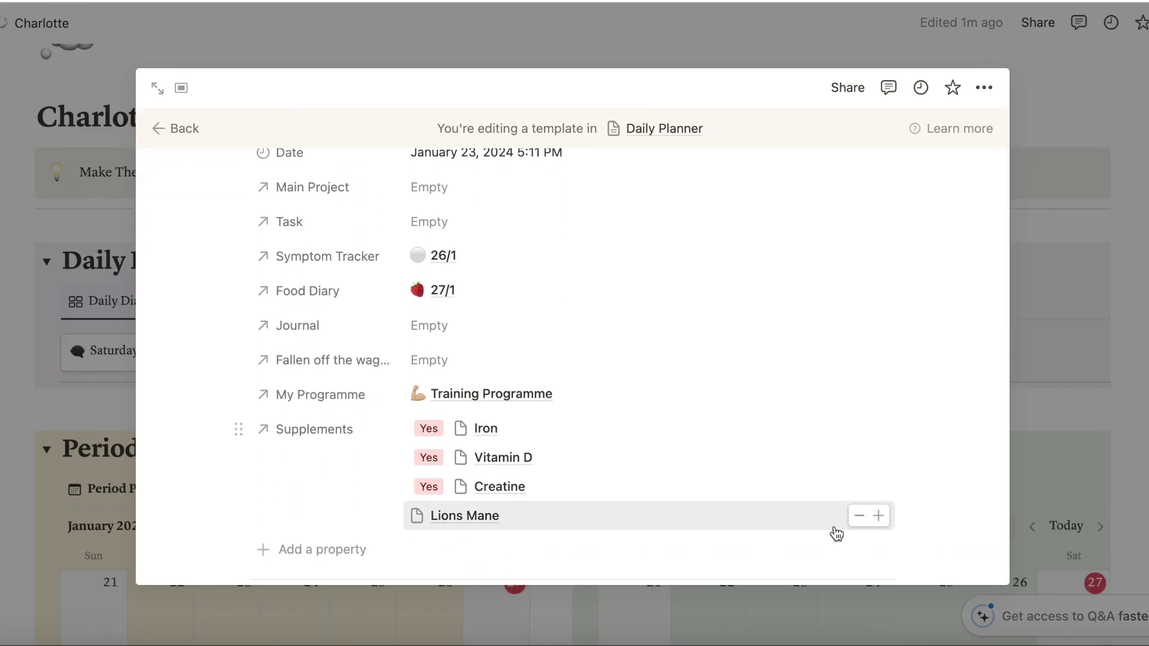
{"action": "left_click", "coordinate": [858, 521]}
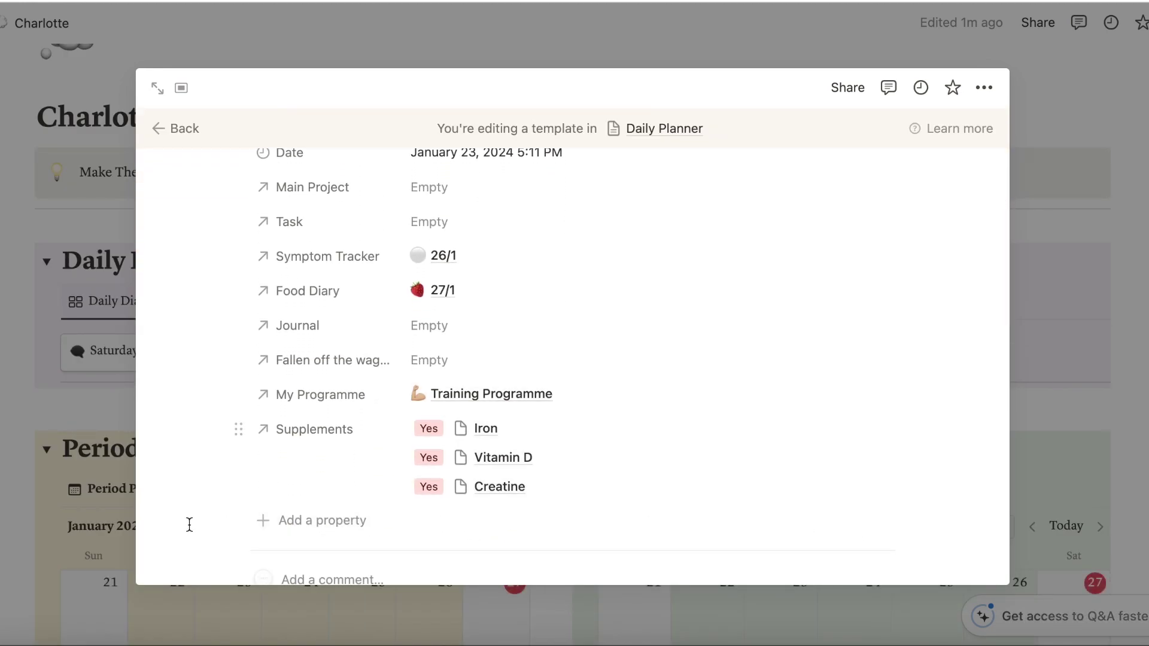
{"action": "scroll", "coordinate": [189, 525], "scroll_direction": "down", "scroll_amount": 5}
- Set Today's Intention to 'Start Using TPM'
{"action": "left_click", "coordinate": [475, 390]}
{"action": "type", "text": "Start Using TPM"}
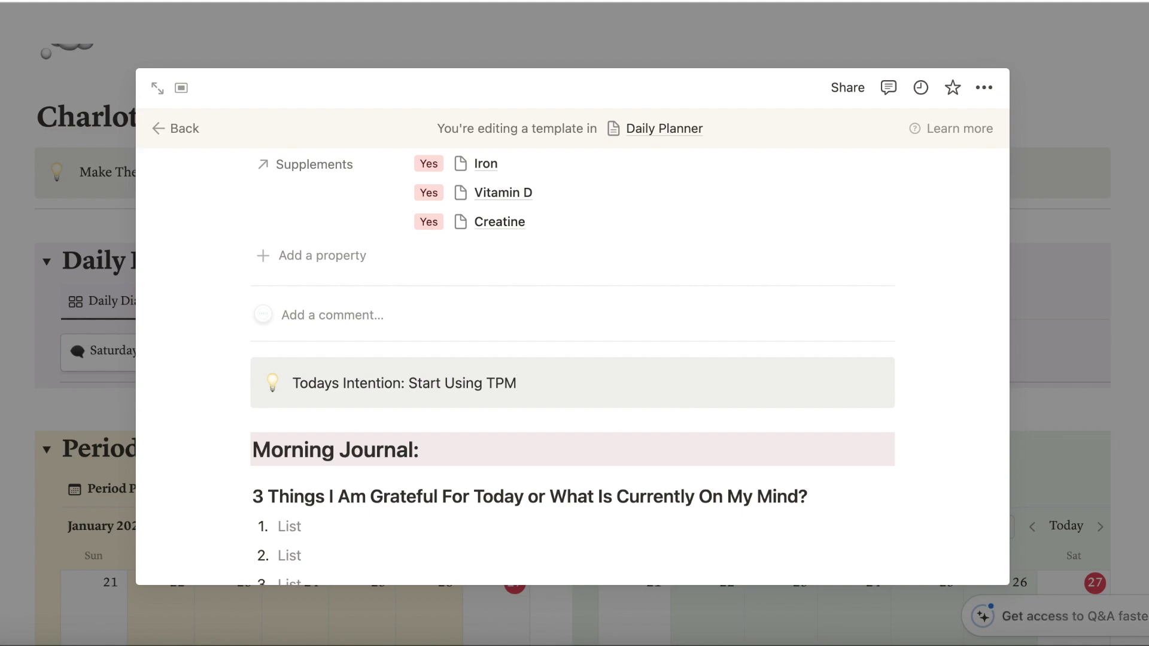
{"action": "scroll", "coordinate": [572, 369], "scroll_direction": "down", "scroll_amount": 5}
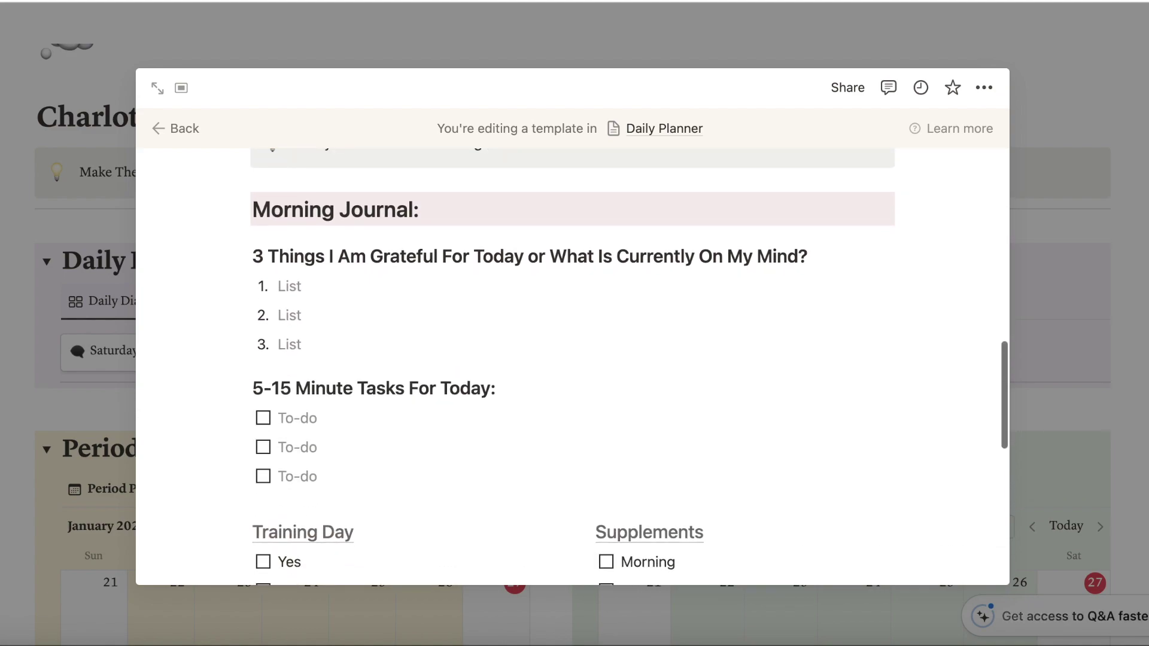
- Add 'Duolingo' as the first 5-15 Minute Task For Today, left unchecked
{"action": "left_click", "coordinate": [326, 288]}
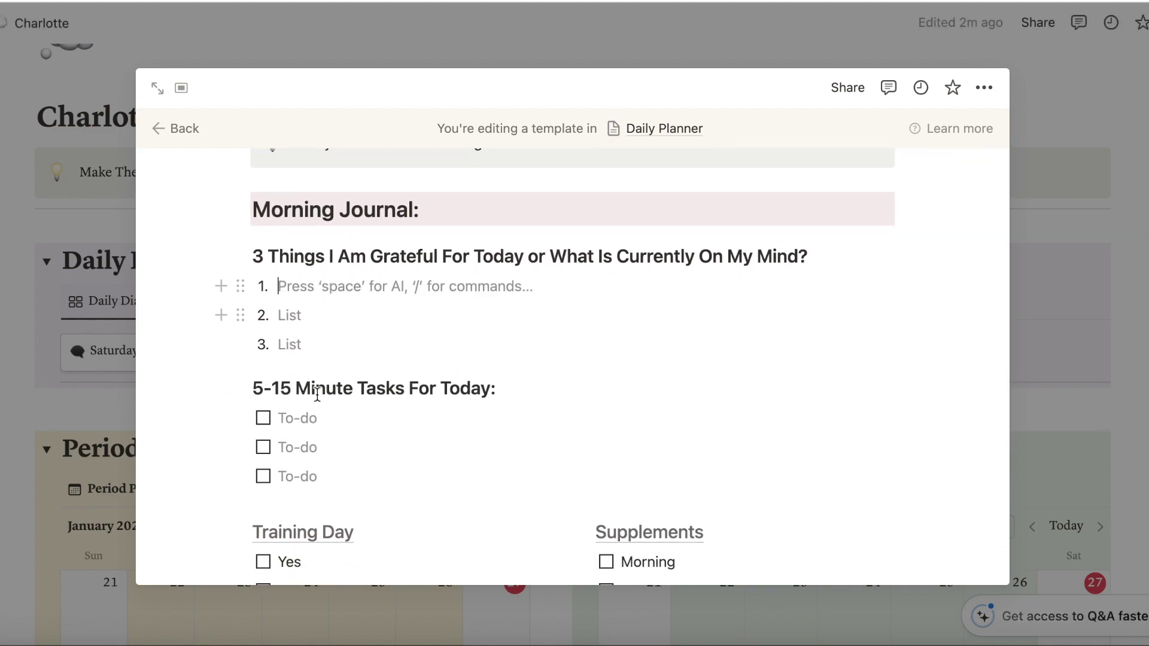
{"action": "left_click", "coordinate": [304, 424]}
{"action": "type", "text": "Duolingo"}
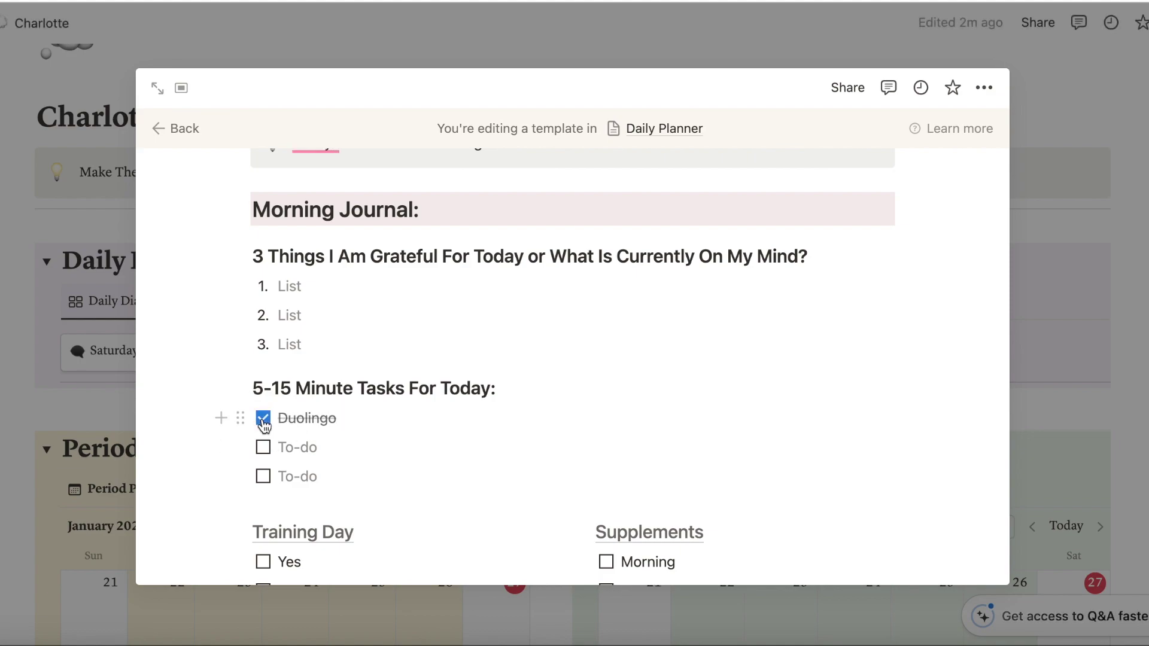
{"action": "scroll", "coordinate": [379, 465], "scroll_direction": "down", "scroll_amount": 3}
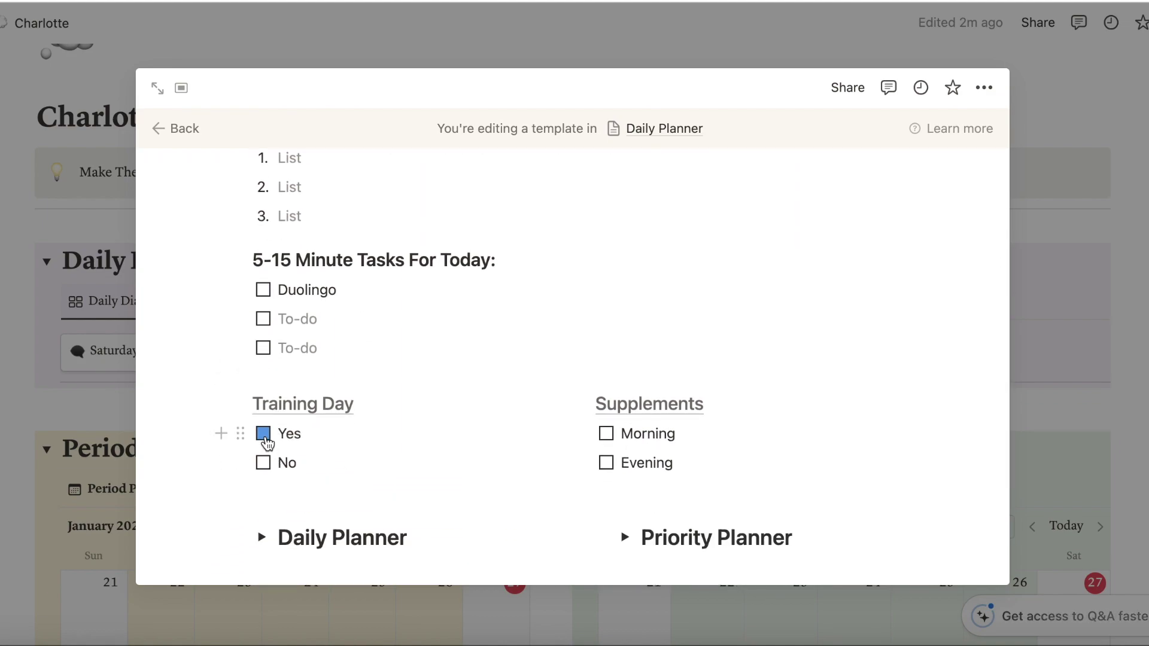
{"action": "scroll", "coordinate": [552, 494], "scroll_direction": "down", "scroll_amount": 5}
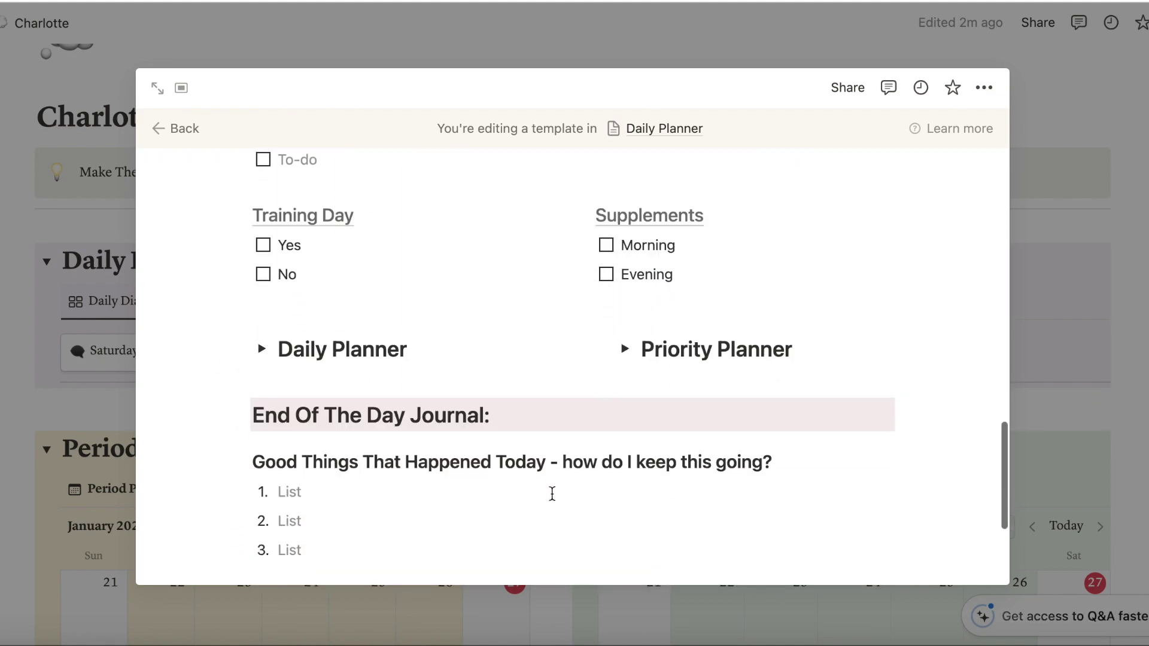
{"action": "scroll", "coordinate": [552, 492], "scroll_direction": "up", "scroll_amount": 2}
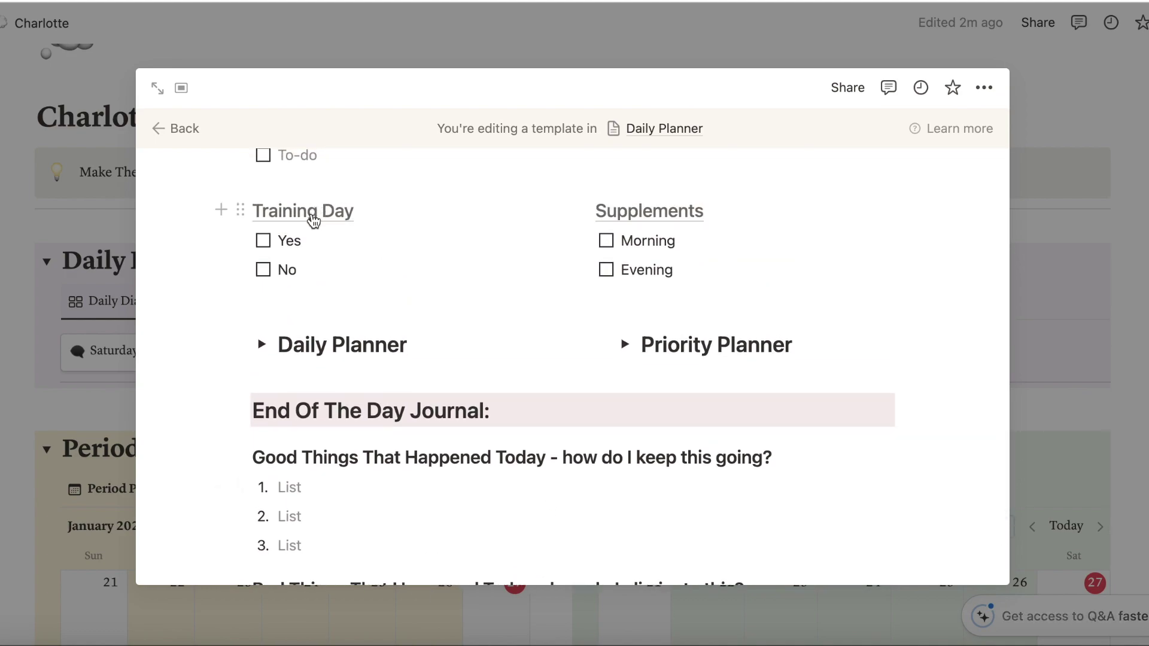
{"action": "mouse_move", "coordinate": [313, 221]}
{"action": "scroll", "coordinate": [444, 336], "scroll_direction": "down", "scroll_amount": 1}
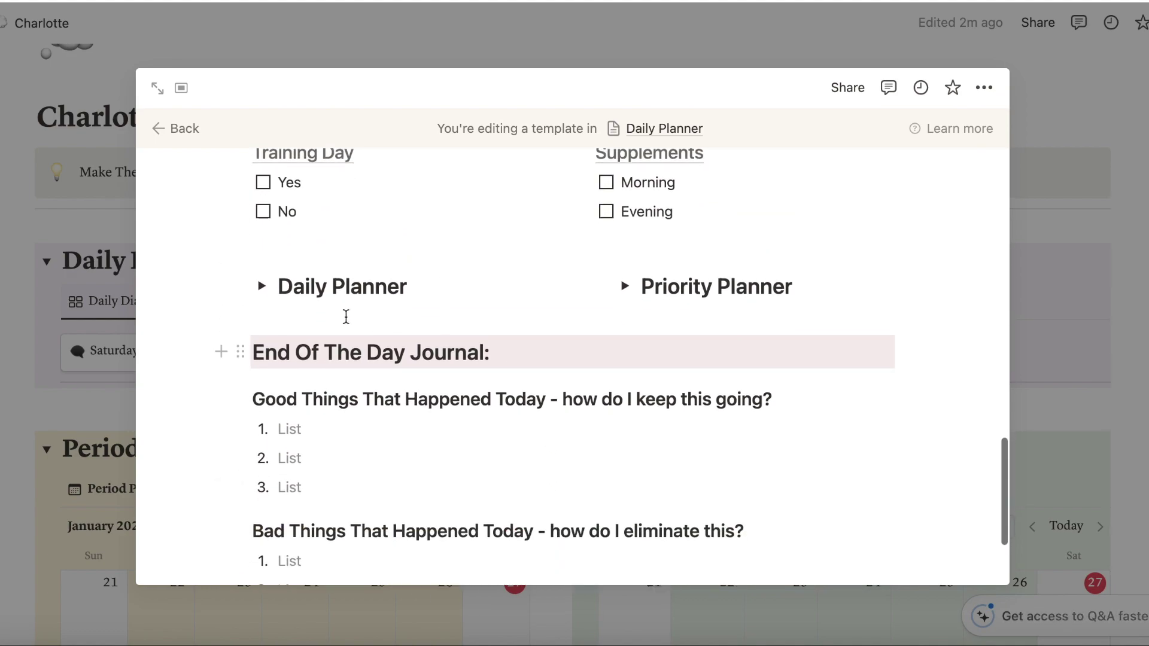
{"action": "left_click", "coordinate": [261, 286]}
{"action": "scroll", "coordinate": [393, 349], "scroll_direction": "down", "scroll_amount": 9}
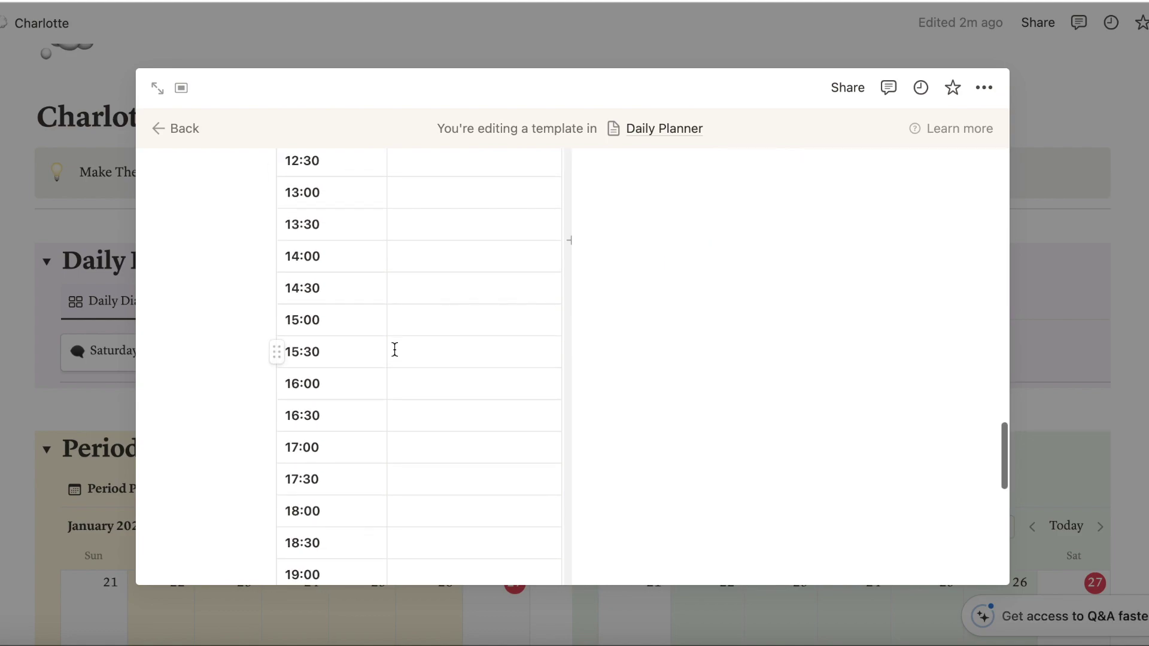
{"action": "scroll", "coordinate": [394, 349], "scroll_direction": "up", "scroll_amount": 8}
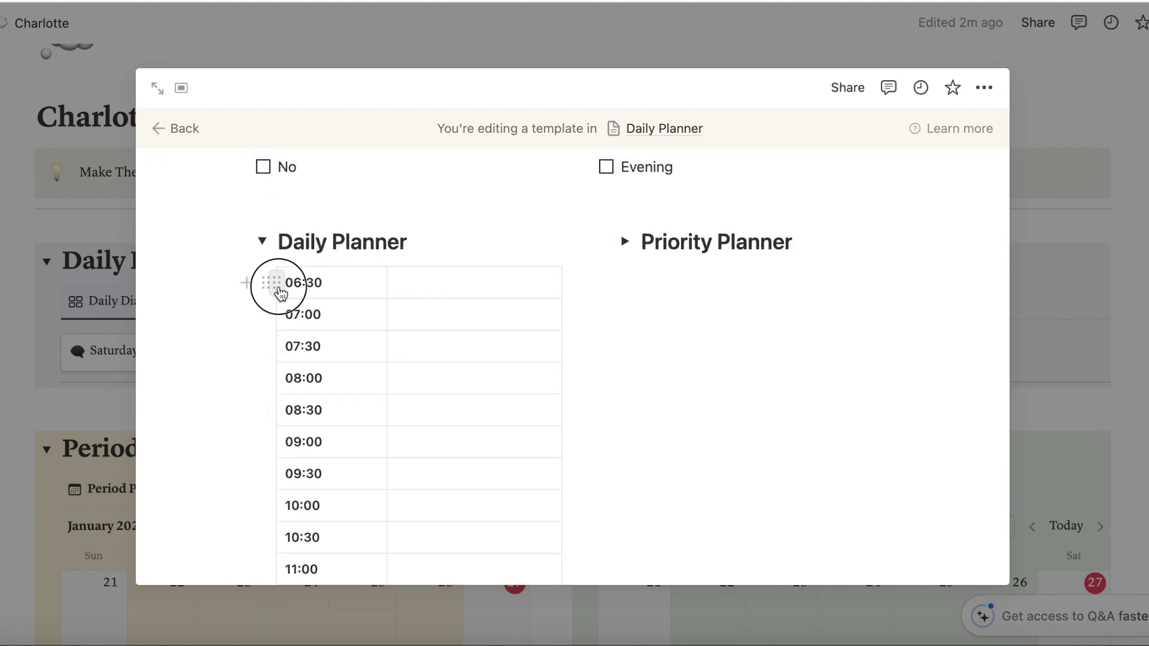
{"action": "left_click", "coordinate": [279, 292]}
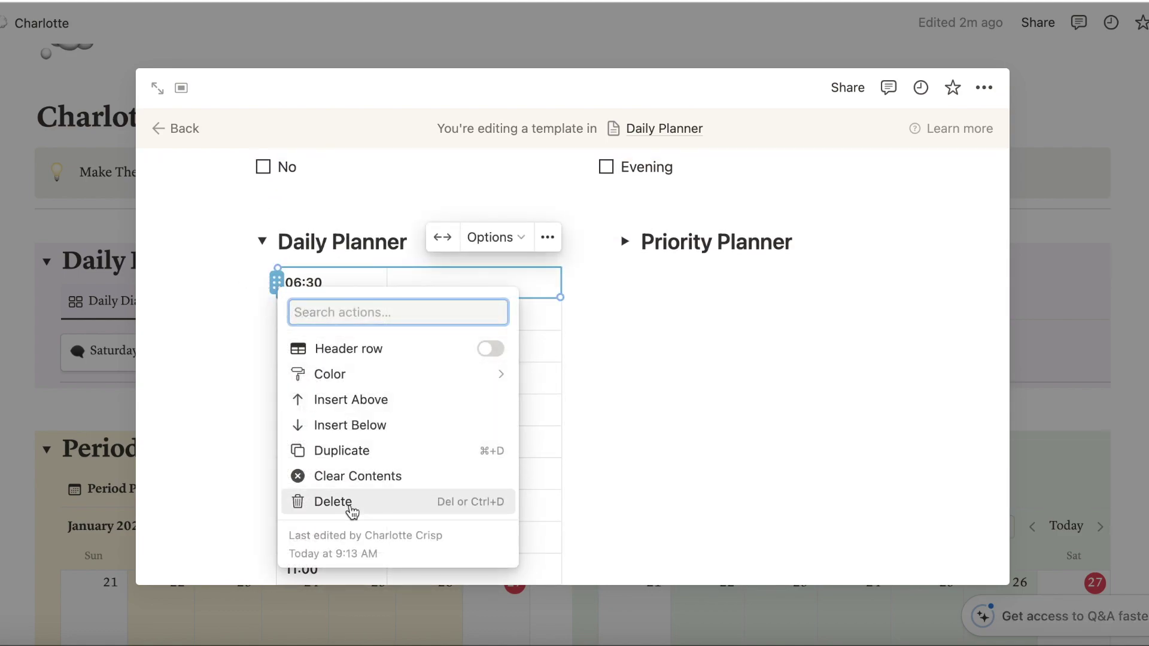
{"action": "left_click", "coordinate": [333, 502]}
{"action": "key", "text": "ctrl+z"}
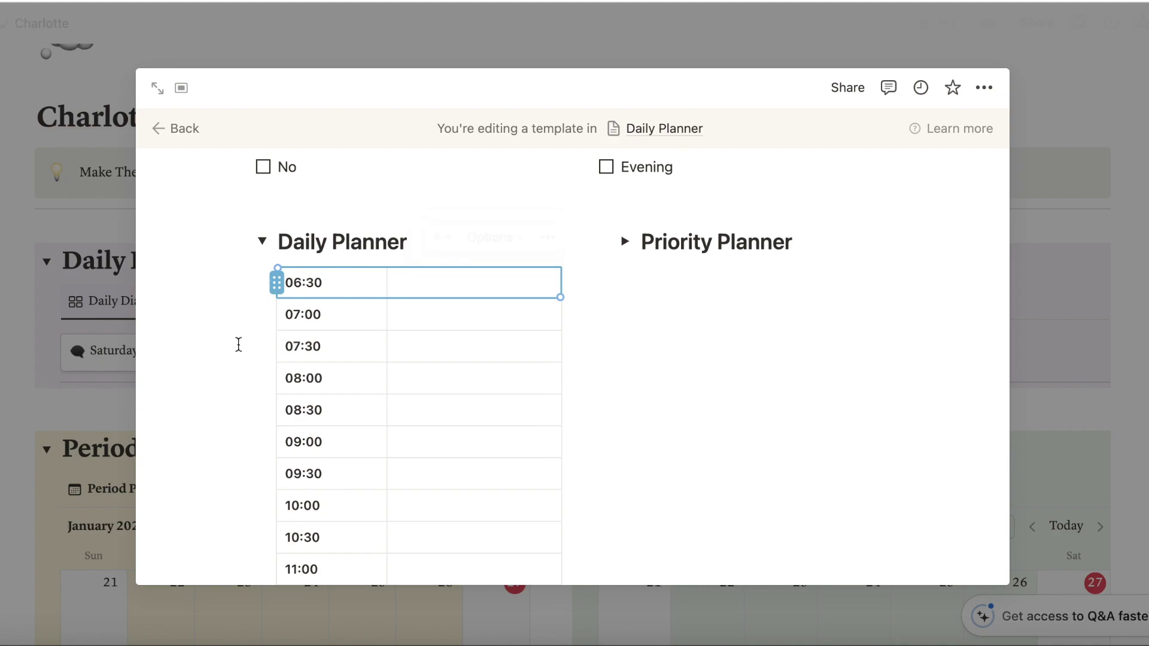
{"action": "left_click", "coordinate": [262, 241]}
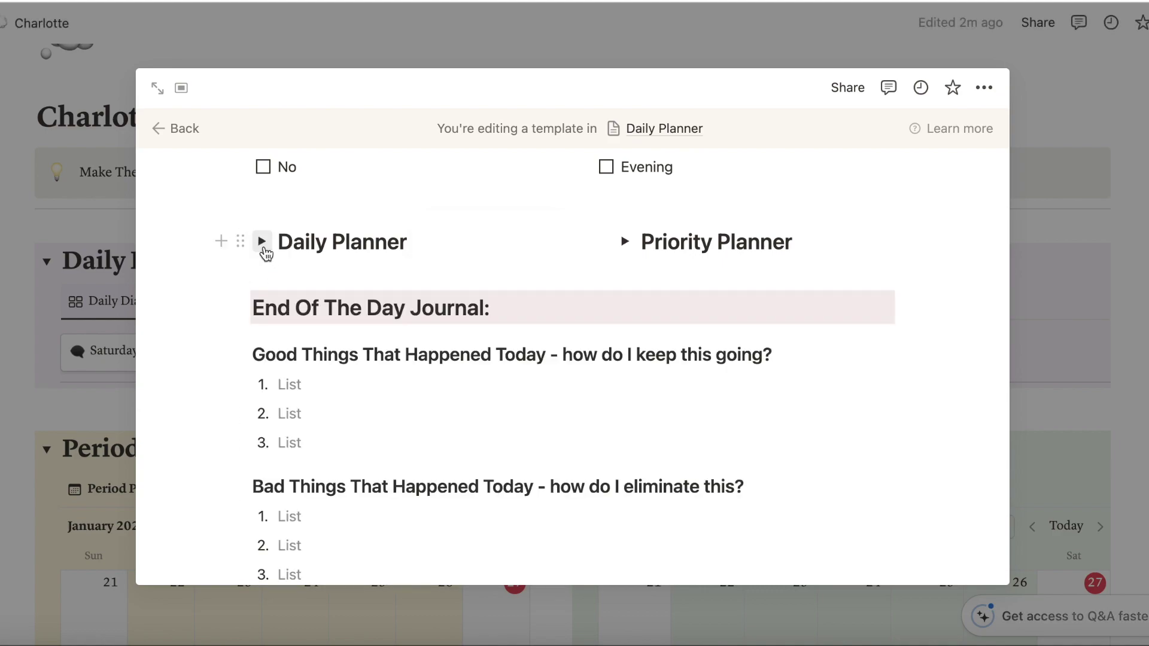
{"action": "left_click", "coordinate": [626, 242]}
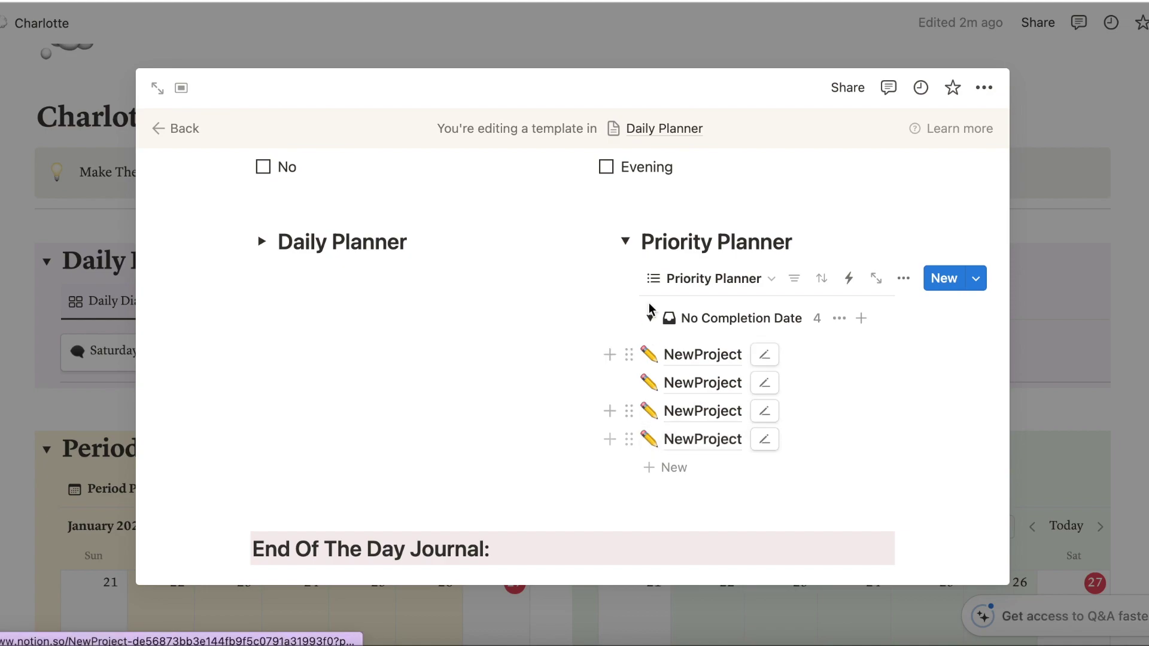
{"action": "left_click", "coordinate": [625, 242]}
{"action": "scroll", "coordinate": [600, 370], "scroll_direction": "down", "scroll_amount": 3}
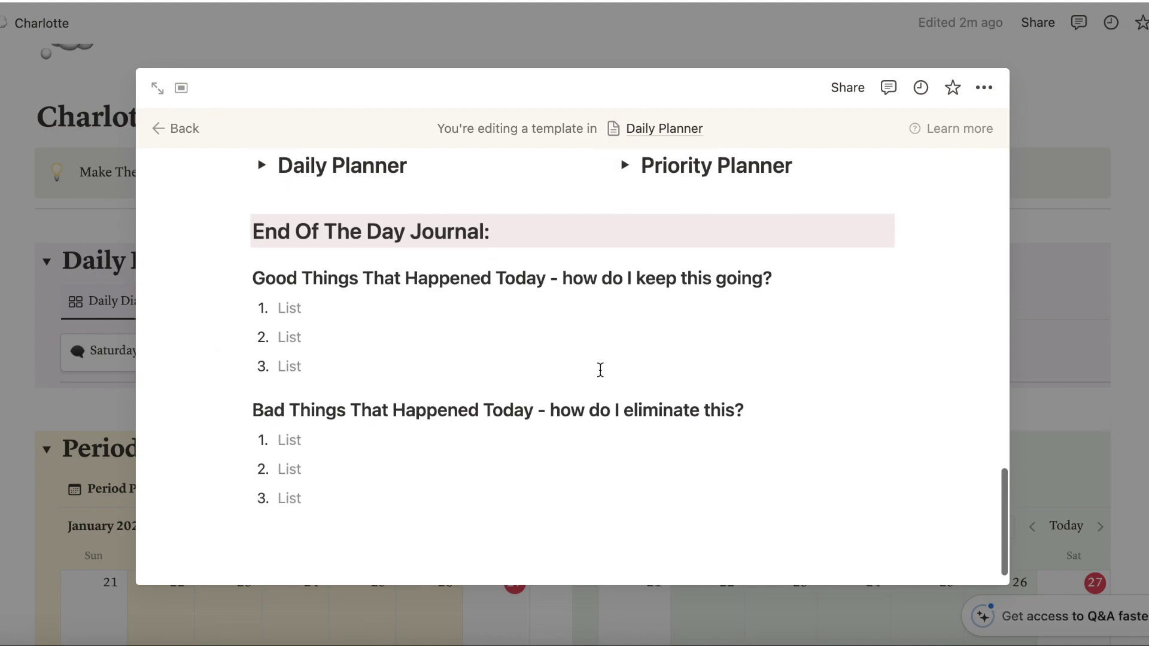
{"action": "scroll", "coordinate": [601, 370], "scroll_direction": "up", "scroll_amount": 20}
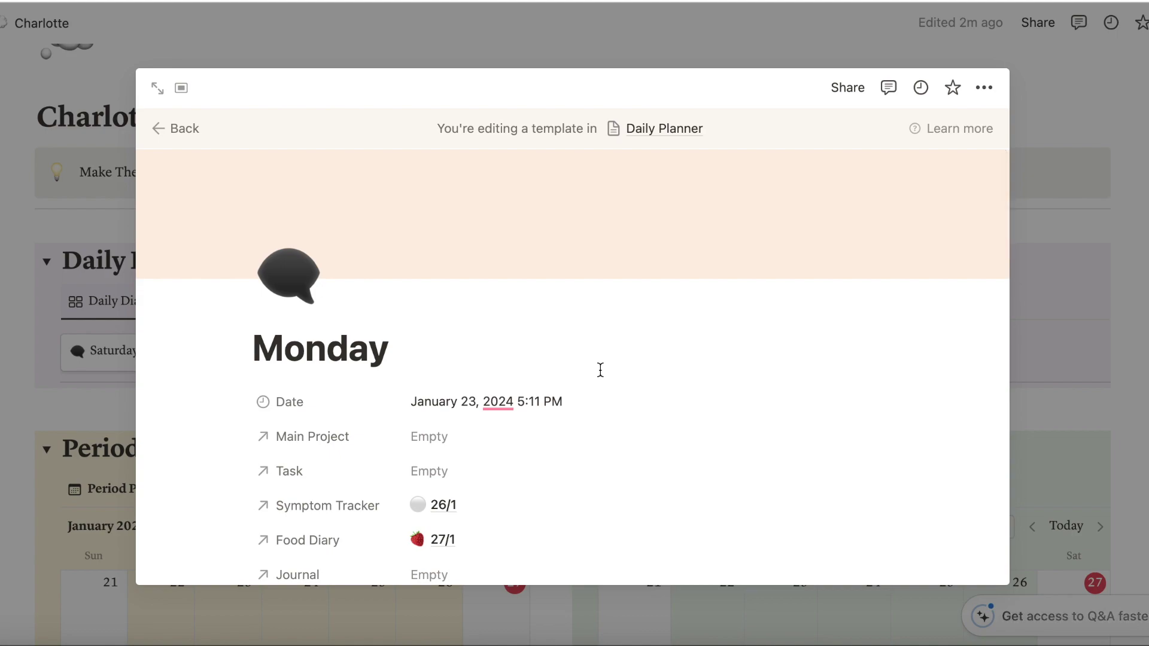
- Review the Main Project and Task link options, then close the template back to the dashboard
{"action": "left_click", "coordinate": [442, 438]}
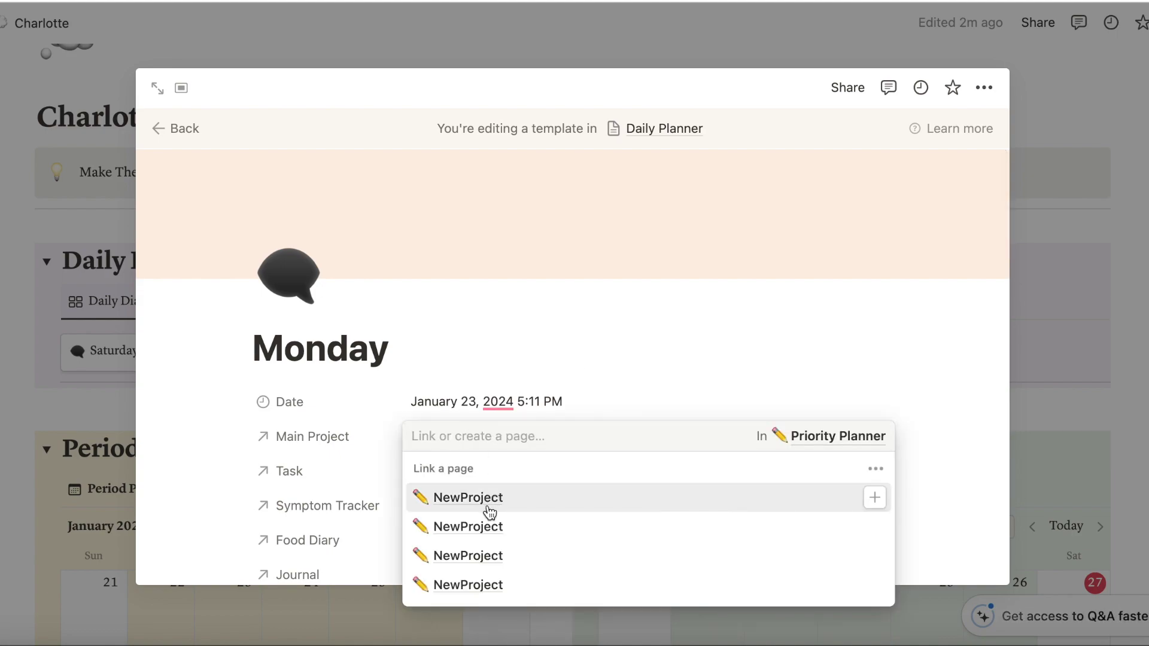
{"action": "left_click", "coordinate": [205, 490]}
{"action": "left_click", "coordinate": [419, 471]}
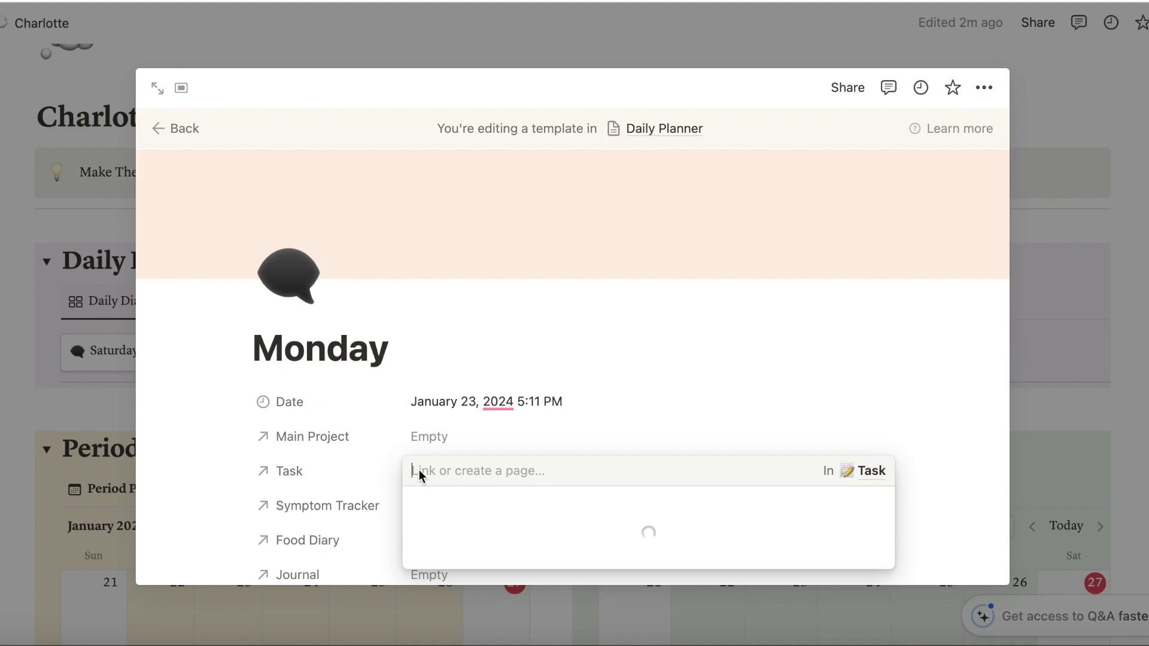
{"action": "left_click", "coordinate": [217, 505]}
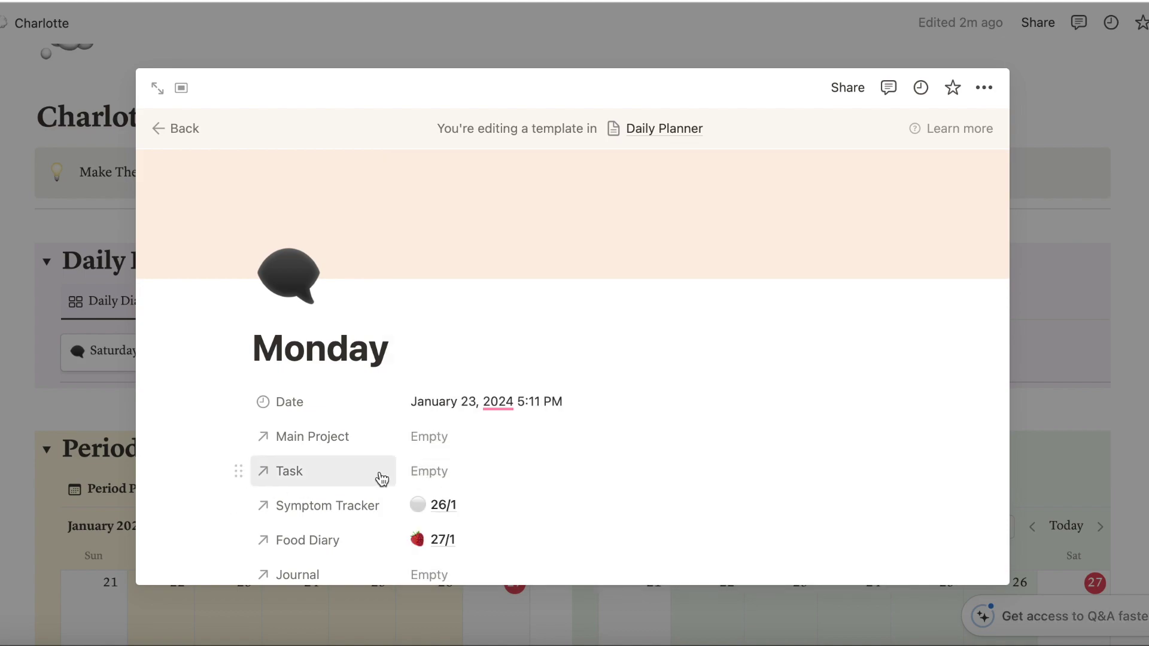
{"action": "left_click", "coordinate": [59, 23]}
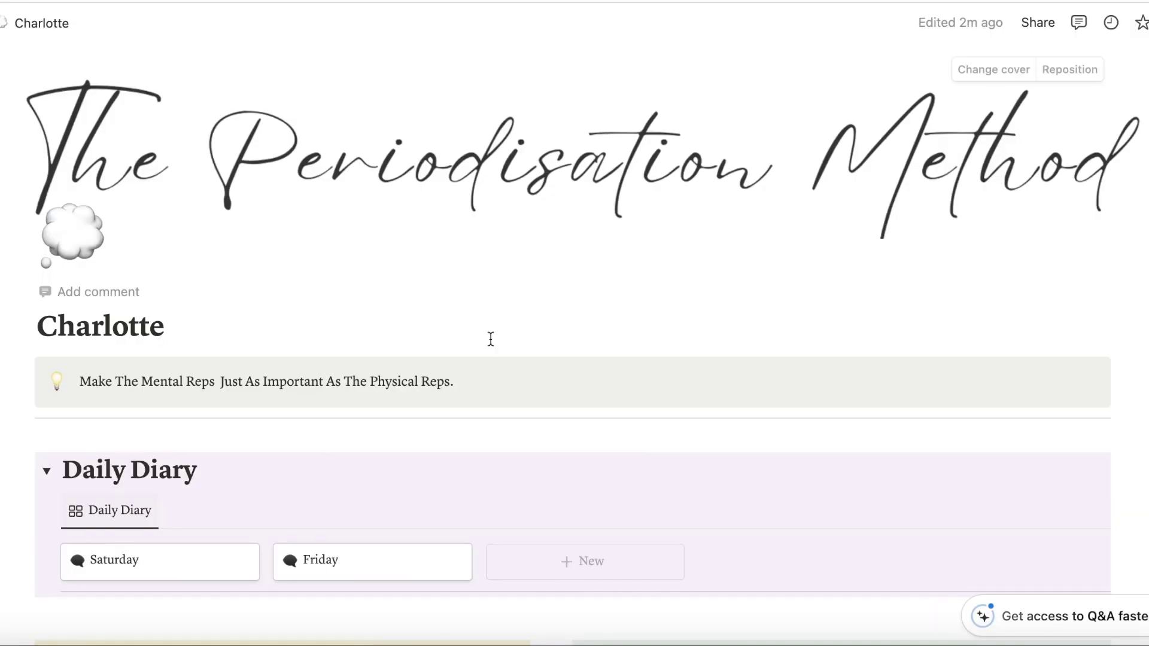
{"action": "scroll", "coordinate": [491, 339], "scroll_direction": "down", "scroll_amount": 2}
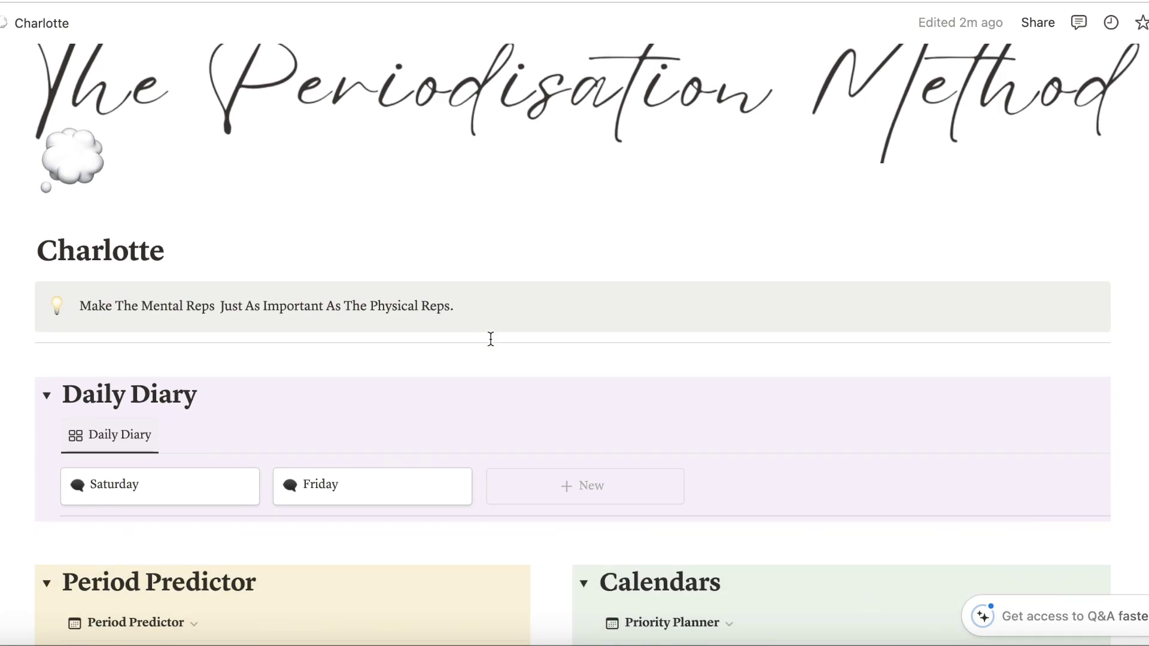